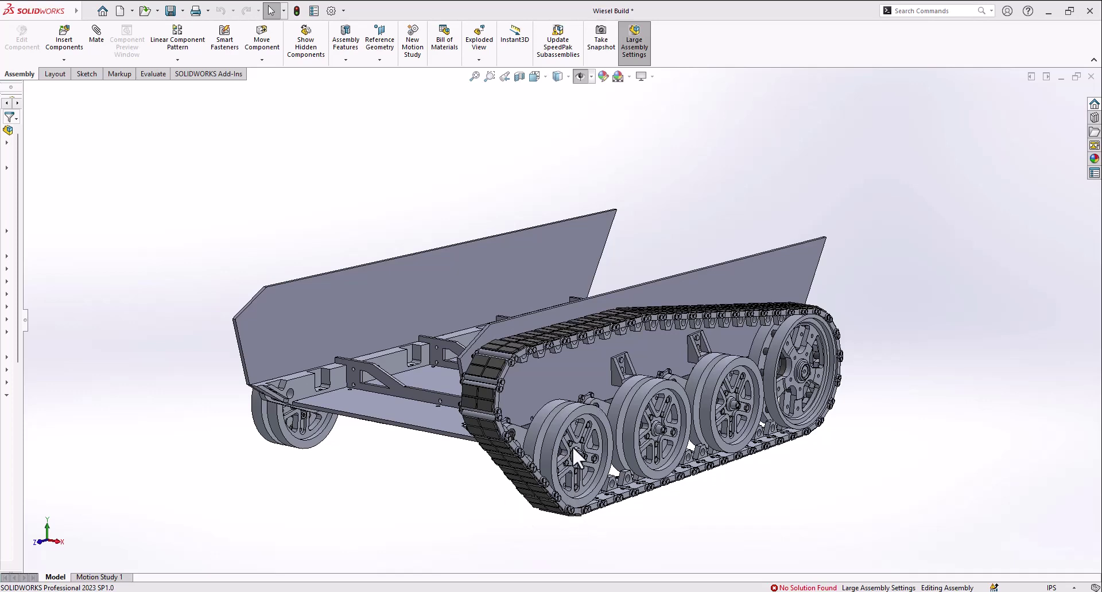
Examine the track and the road wheels of the Wiesel Build assembly up close and as a whole.
middle_click_drag(573, 446, 540, 488)
scroll(537, 472, "up", 5)
scroll(535, 456, "up", 2)
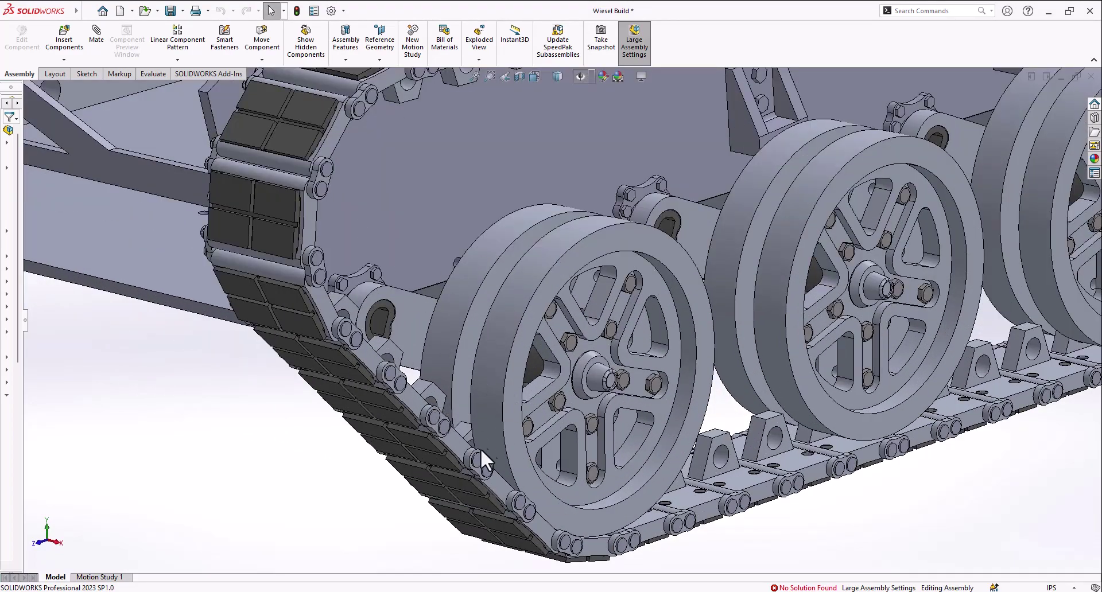
scroll(554, 398, "down", 6)
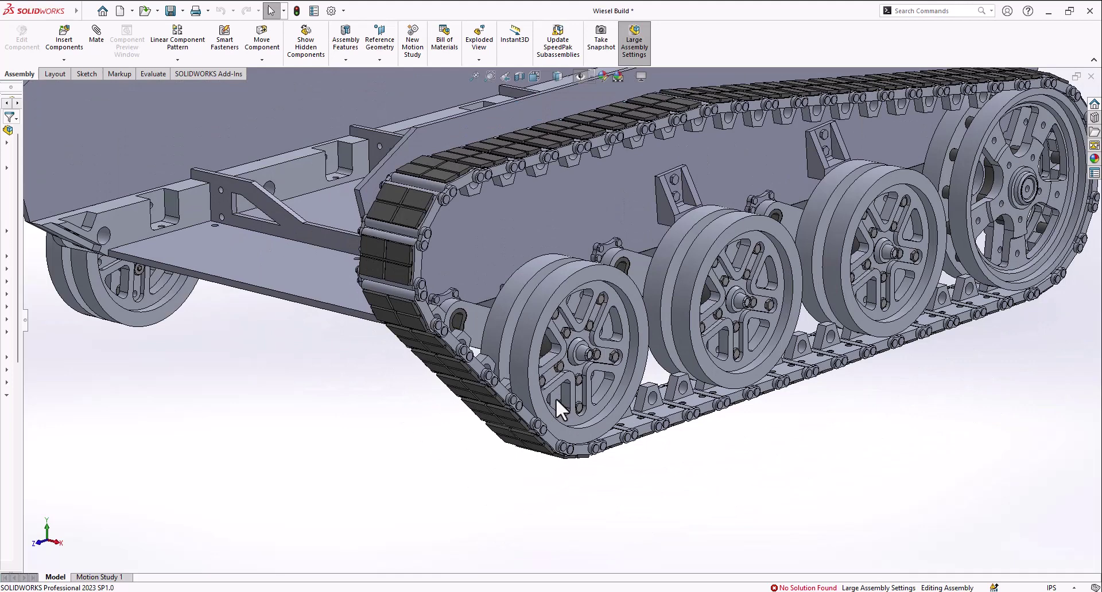
scroll(545, 322, "down", 3)
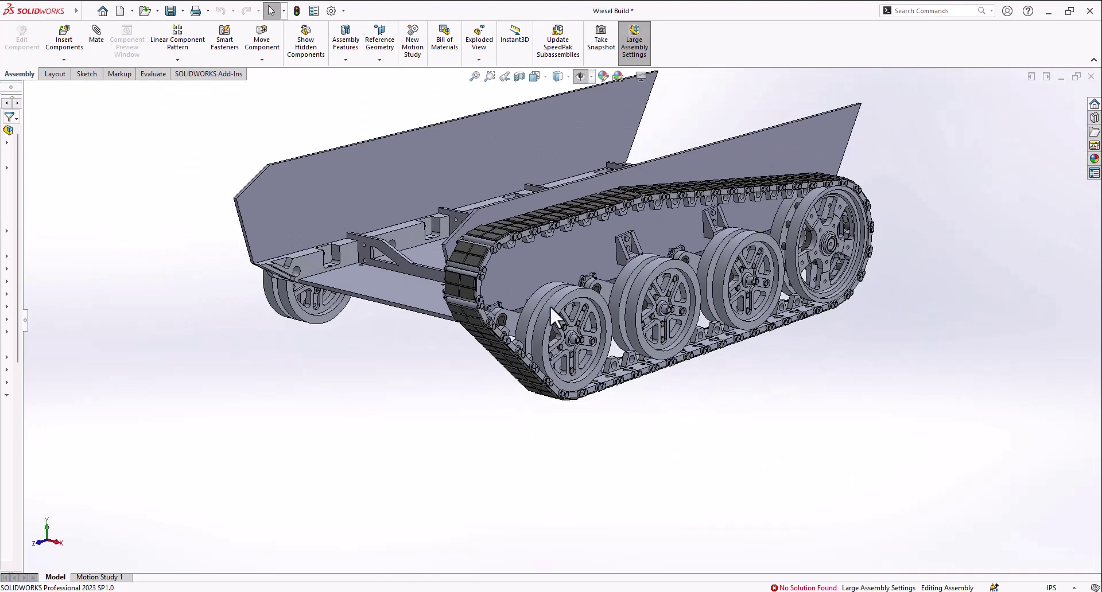
scroll(663, 265, "up", 2)
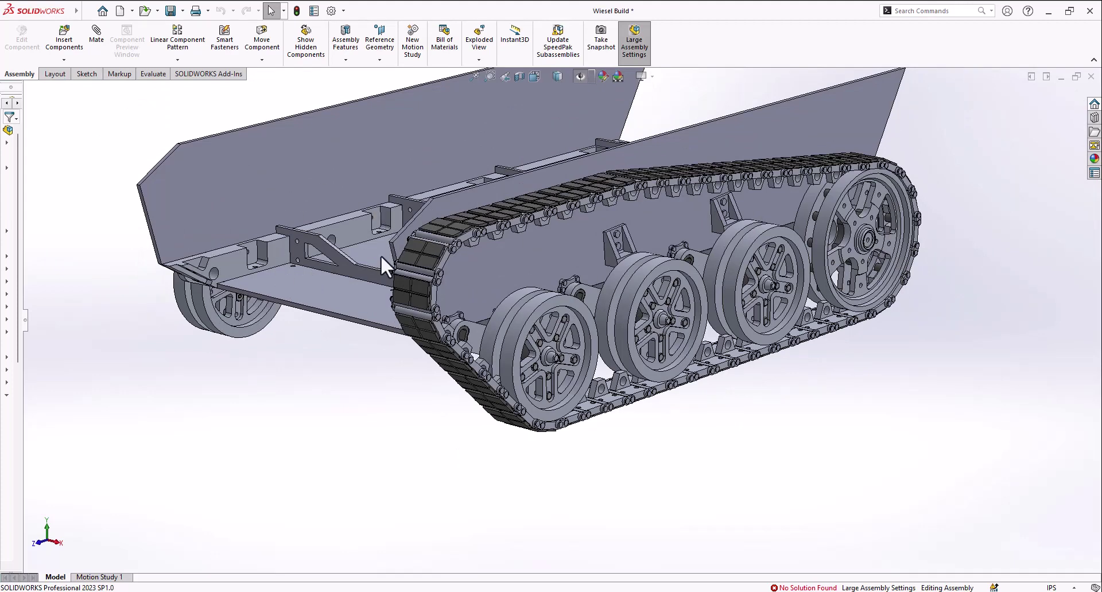
scroll(380, 254, "down", 2)
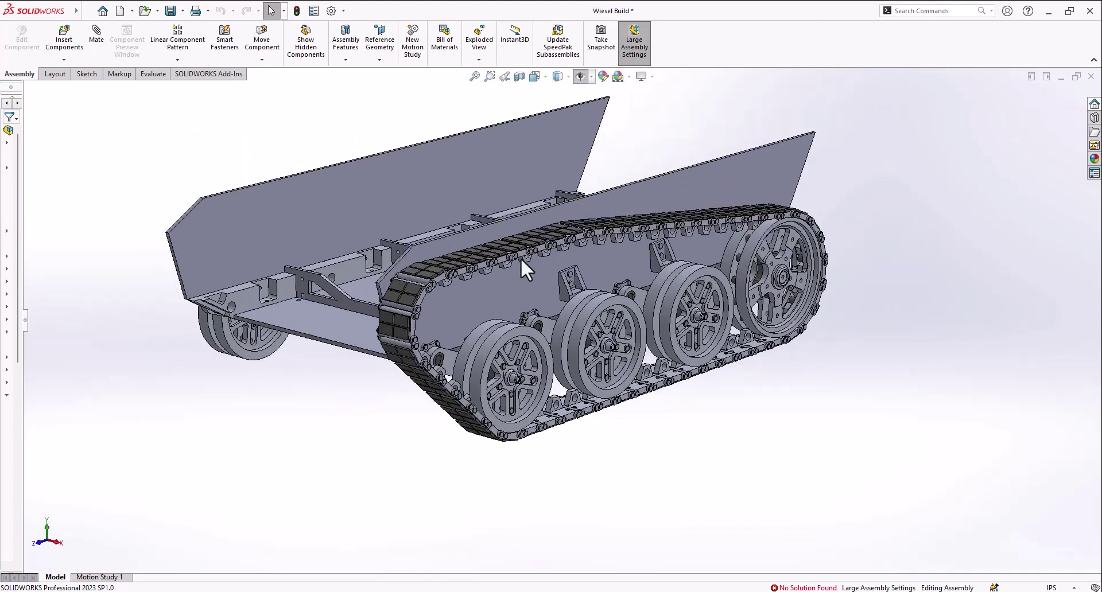
scroll(521, 257, "up", 5)
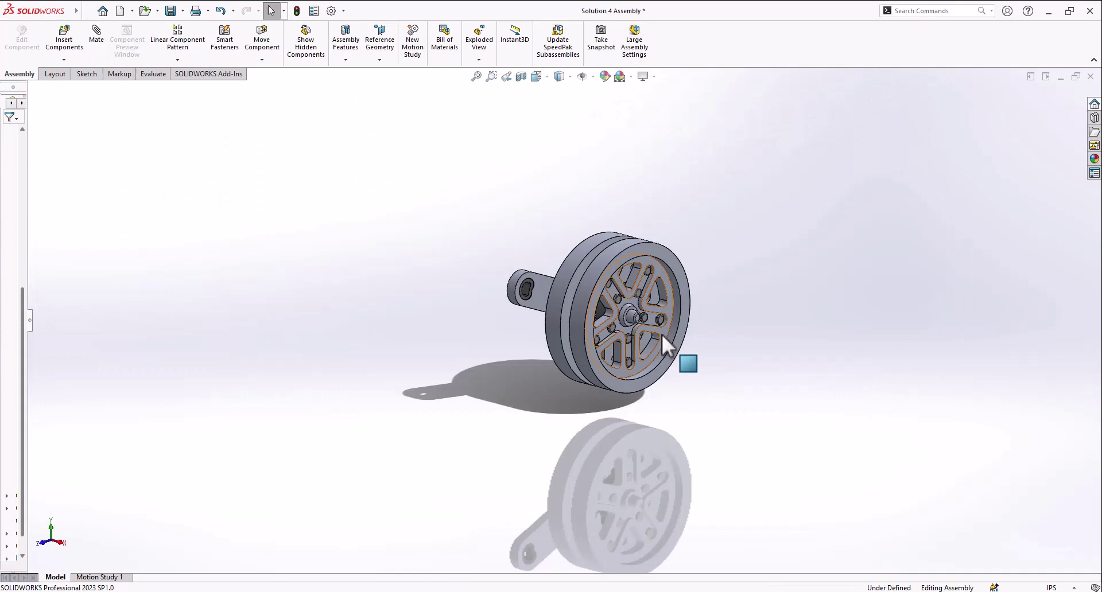
Inspect the double road wheel and its swing arm in the Solution 4 Assembly from several angles.
middle_click_drag(662, 334, 577, 319)
scroll(603, 305, "up", 5)
scroll(576, 319, "down", 5)
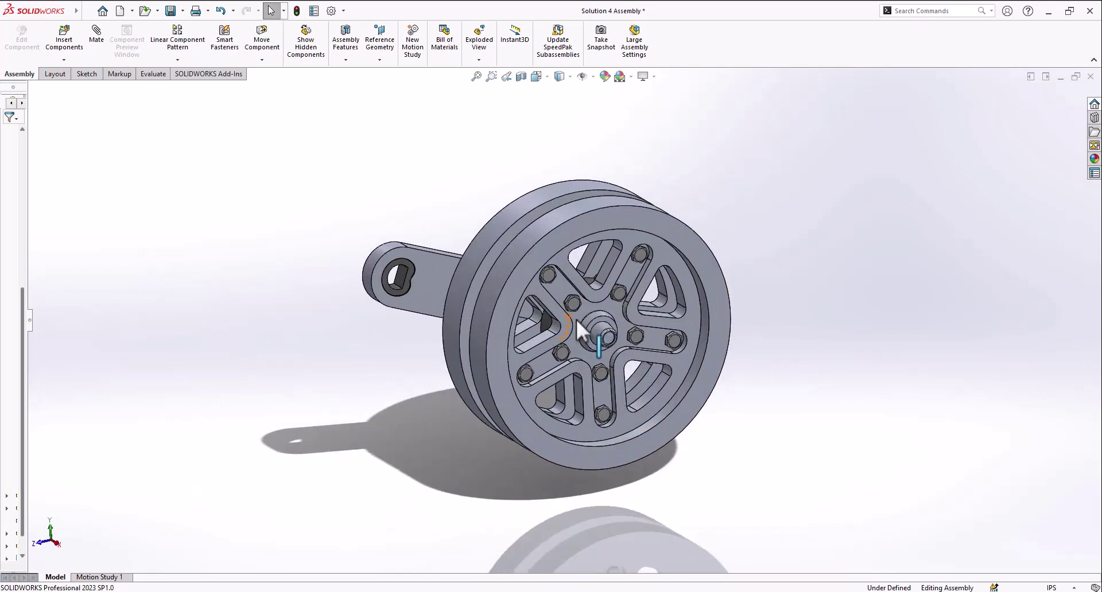
scroll(550, 308, "up", 3)
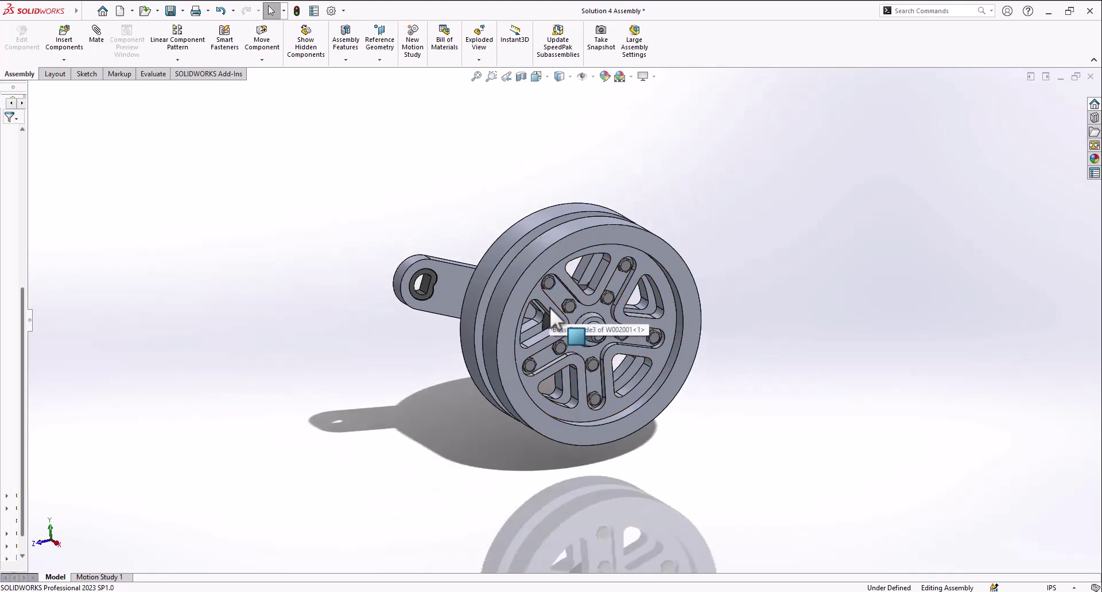
middle_click_drag(745, 445, 768, 394)
right_click(601, 236)
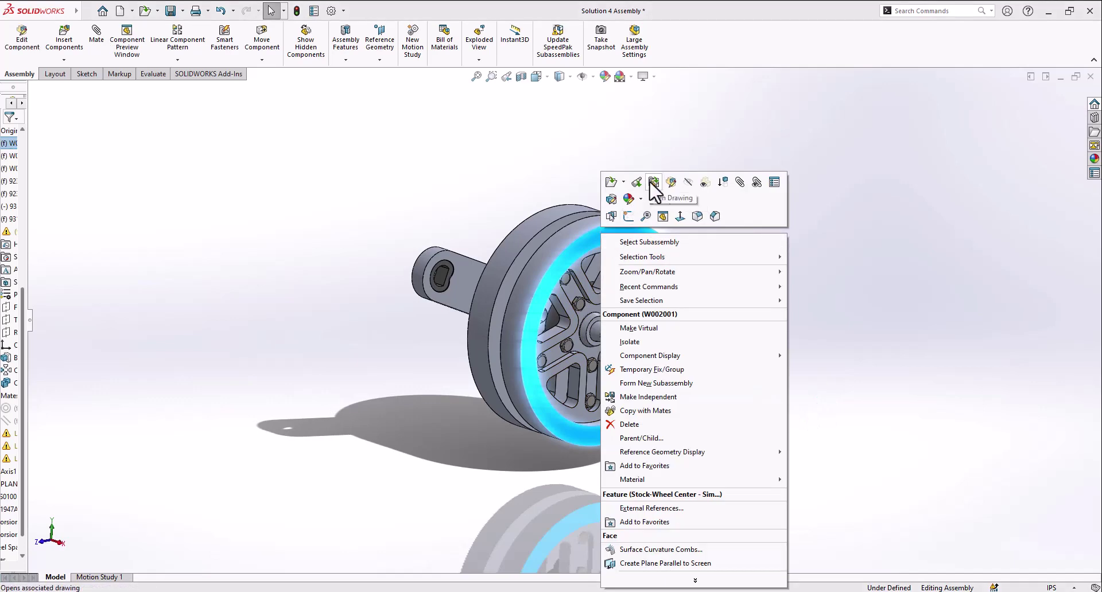
left_click(718, 342)
middle_click_drag(718, 342, 711, 364)
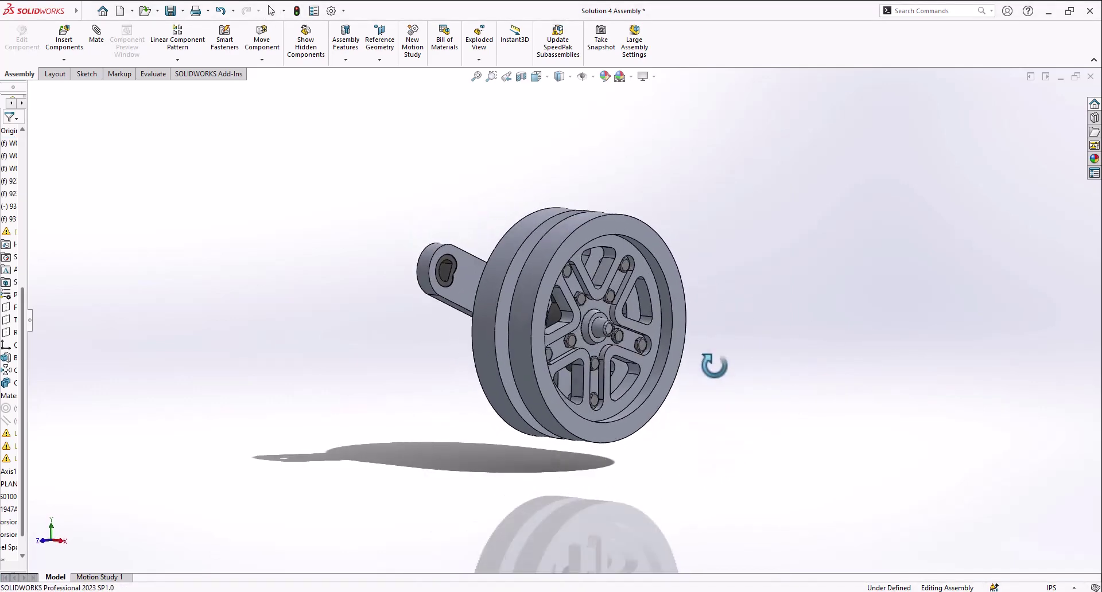
Examine the spokes, the raised star-shaped face and the hex head screws on the outer wheel disc.
scroll(625, 293, "down", 5)
scroll(596, 287, "down", 6)
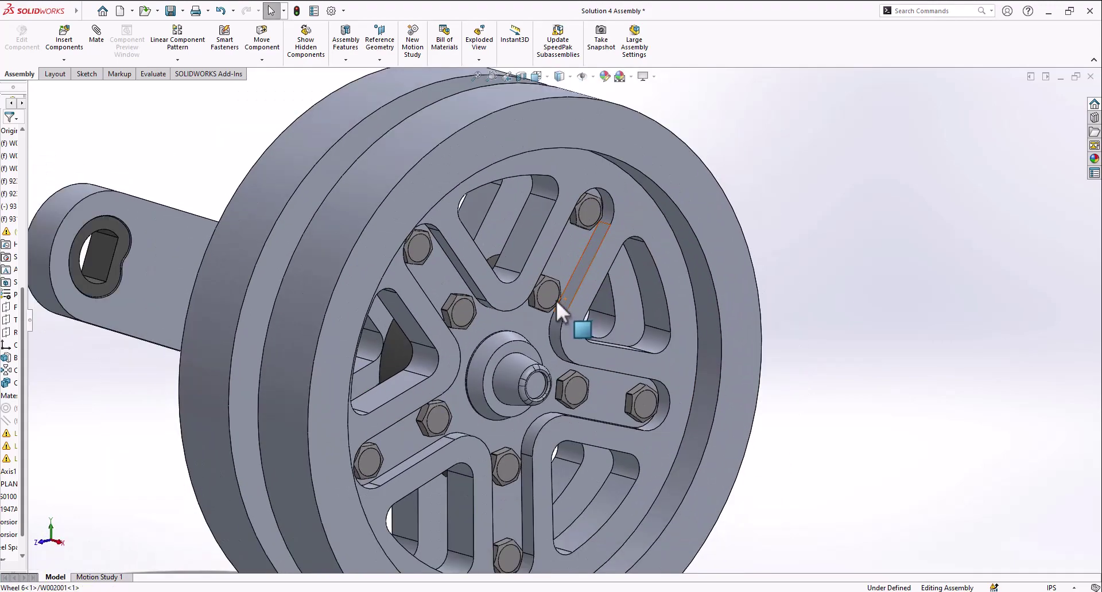
scroll(557, 301, "down", 2)
middle_click_drag(546, 313, 511, 323)
scroll(483, 319, "up", 5)
scroll(457, 329, "down", 6)
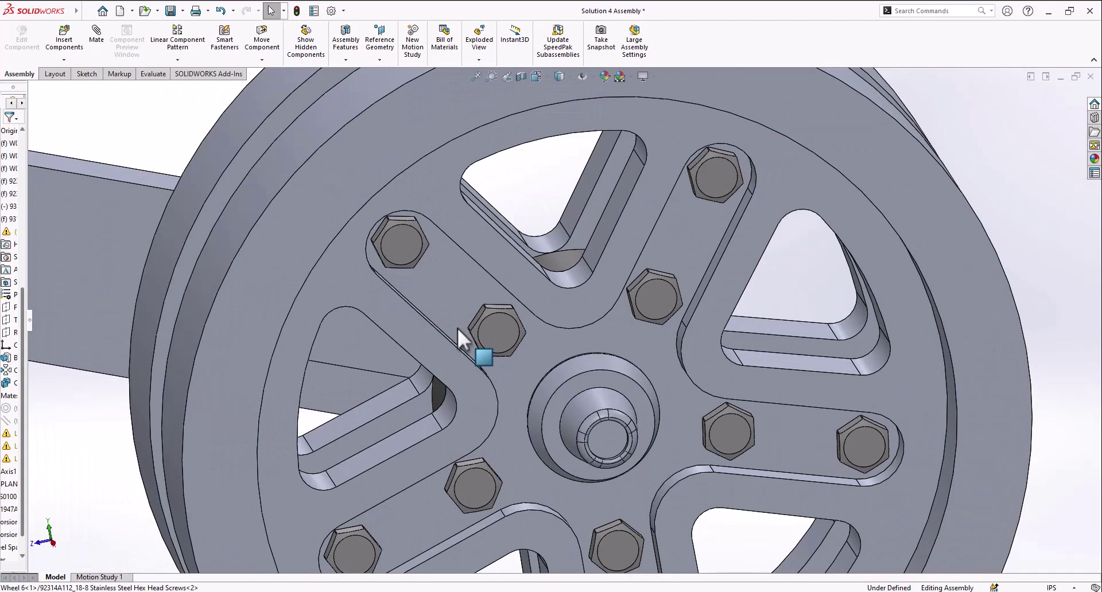
scroll(514, 295, "up", 3)
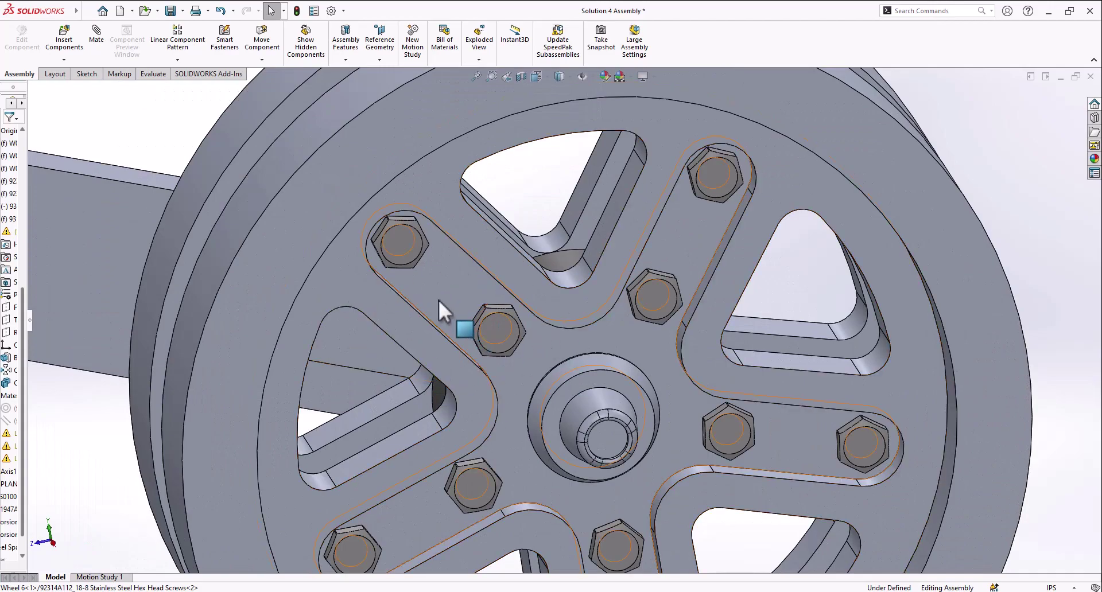
middle_click_drag(443, 312, 607, 353)
scroll(459, 269, "up", 2)
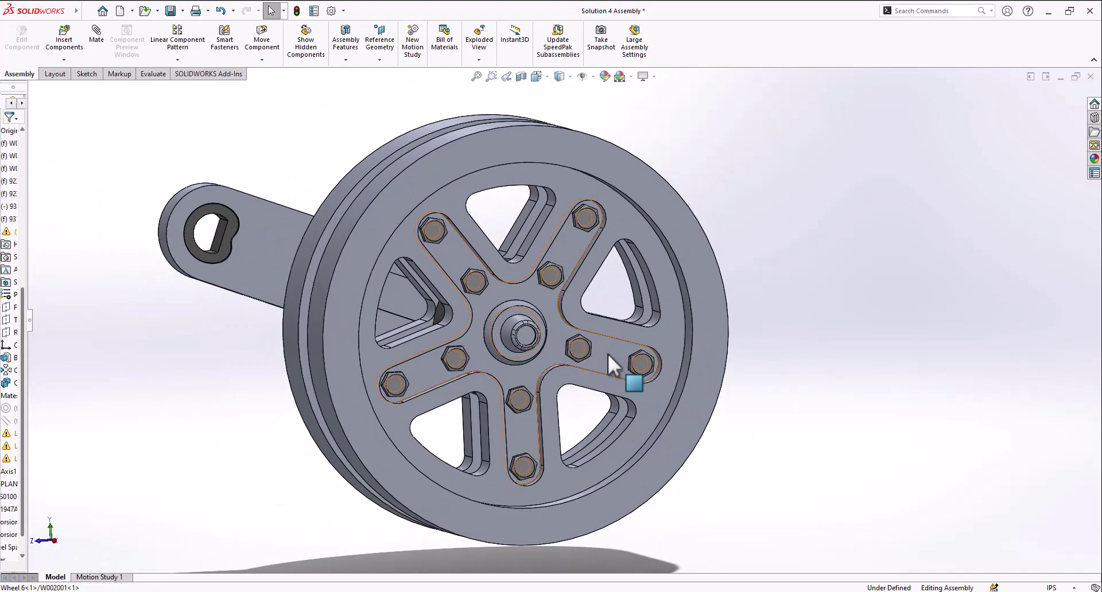
scroll(577, 367, "down", 4)
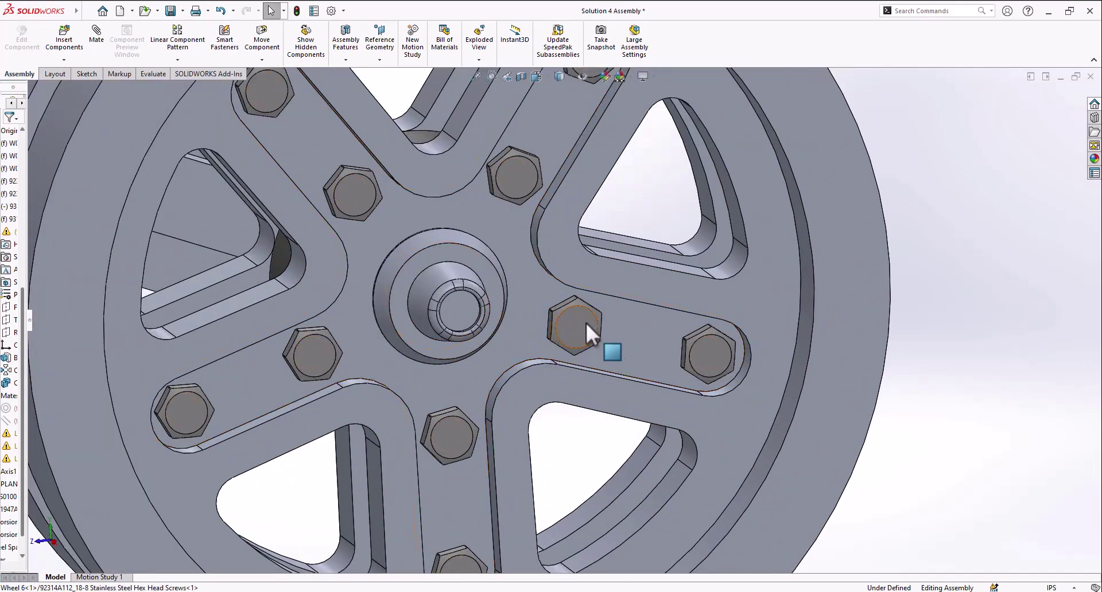
Open the outer wheel disc, part W002001, in its own window.
scroll(574, 319, "up", 4)
right_click(561, 276)
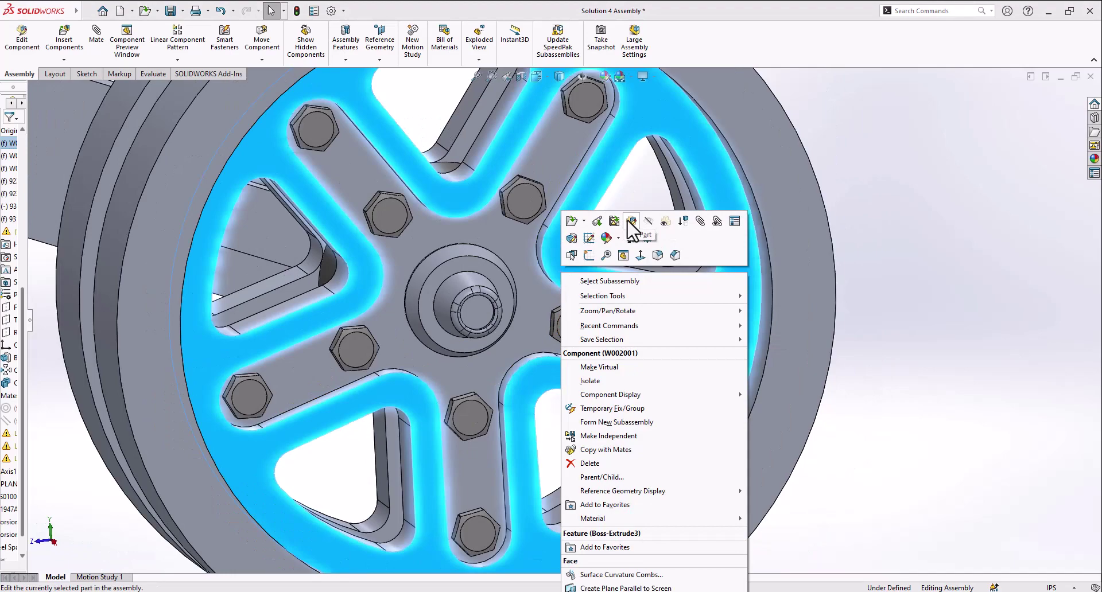
left_click(597, 222)
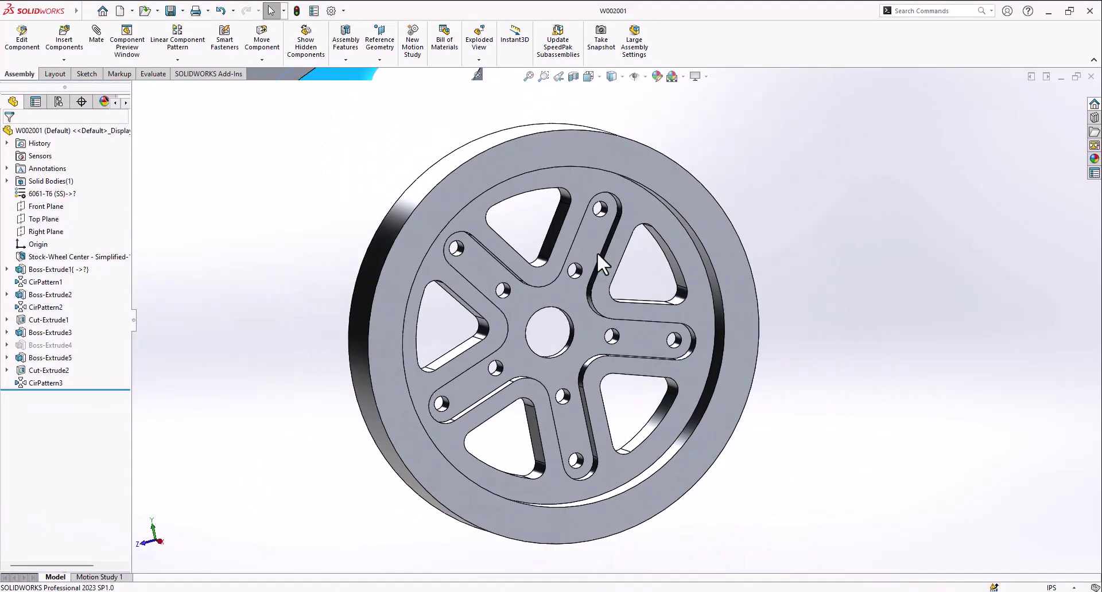
Turn off RealView graphics for the wheel disc part.
mouse_move(586, 312)
middle_mouse_down()
mouse_move(644, 359)
mouse_move(645, 305)
mouse_move(632, 315)
mouse_move(605, 296)
mouse_move(556, 315)
mouse_move(570, 300)
mouse_move(583, 344)
middle_mouse_up()
mouse_move(636, 278)
middle_mouse_down()
mouse_move(635, 359)
mouse_move(509, 312)
mouse_move(539, 315)
mouse_move(554, 266)
mouse_move(484, 312)
mouse_move(522, 278)
mouse_move(505, 288)
mouse_move(566, 312)
mouse_move(534, 288)
mouse_move(496, 318)
mouse_move(501, 328)
mouse_move(541, 298)
mouse_move(562, 340)
mouse_move(591, 345)
mouse_move(597, 321)
middle_mouse_up()
scroll(502, 328, "up", 3)
scroll(591, 345, "down", 3)
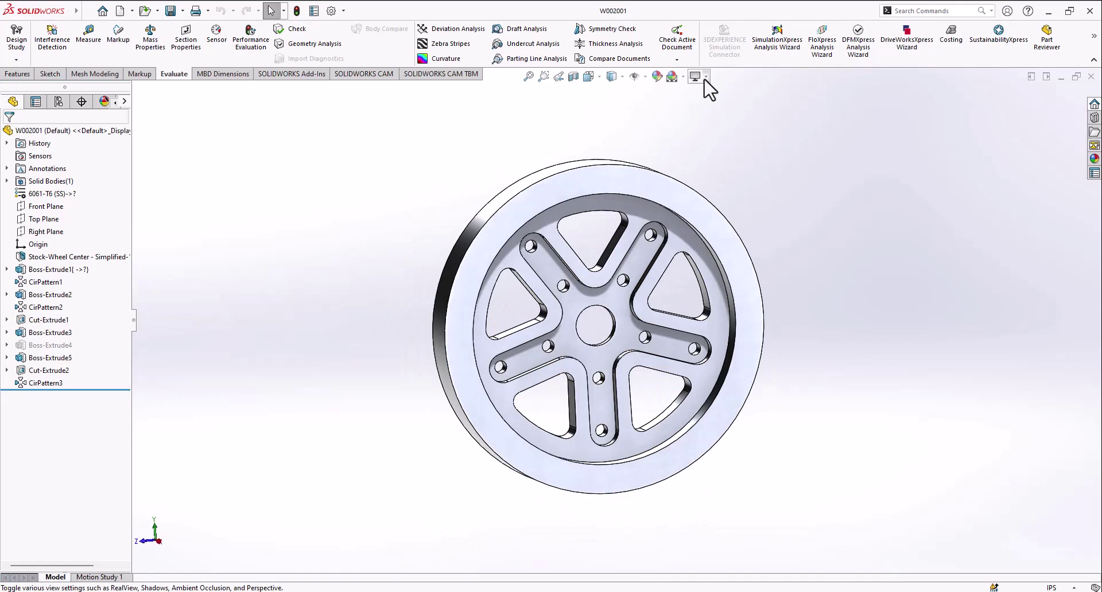
left_click(697, 77)
left_click(717, 88)
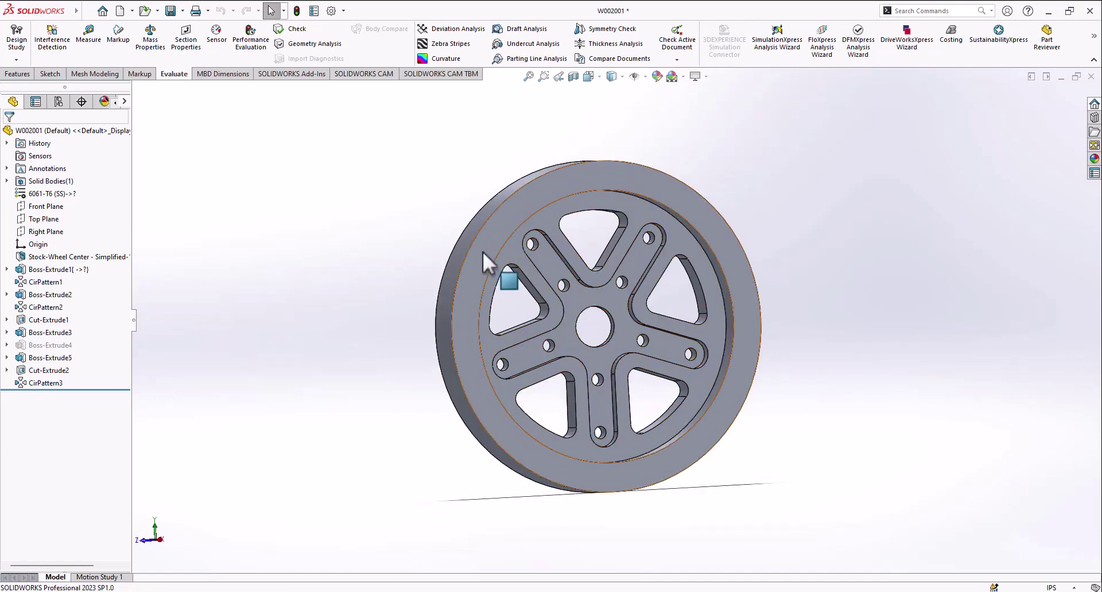
Examine the wheel disc's rim, triangular cutouts, star-shaped spokes and bolt holes from oblique and frontal angles.
middle_click_drag(492, 344, 563, 380)
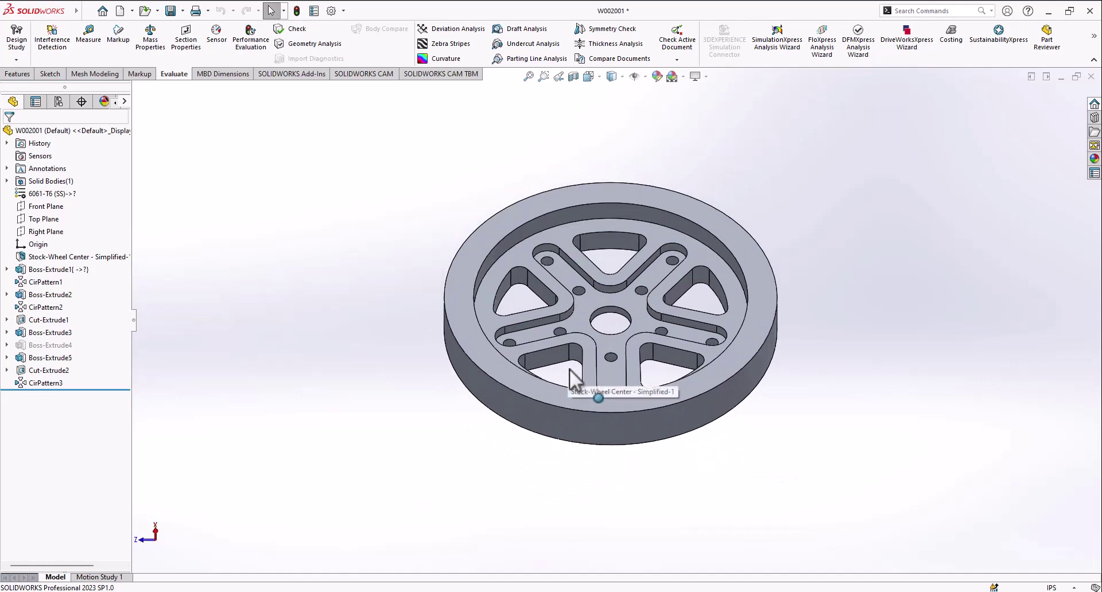
scroll(593, 347, "up", 3)
scroll(660, 252, "down", 5)
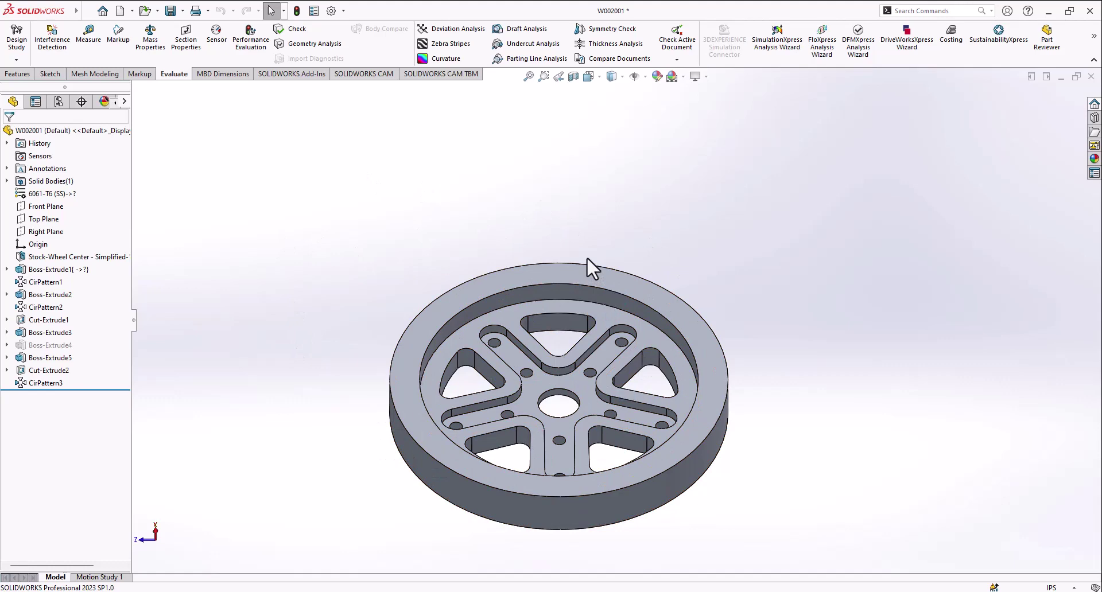
middle_click_drag(586, 253, 562, 333)
scroll(577, 301, "up", 3)
scroll(587, 350, "down", 4)
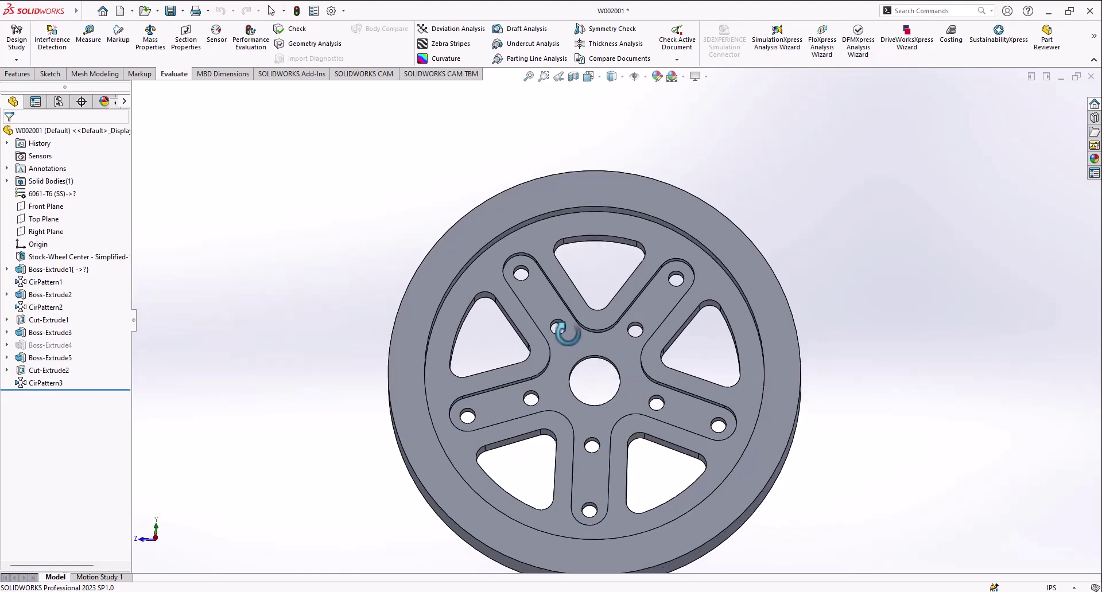
scroll(603, 373, "up", 2)
middle_click_drag(603, 374, 599, 368)
scroll(600, 367, "down", 2)
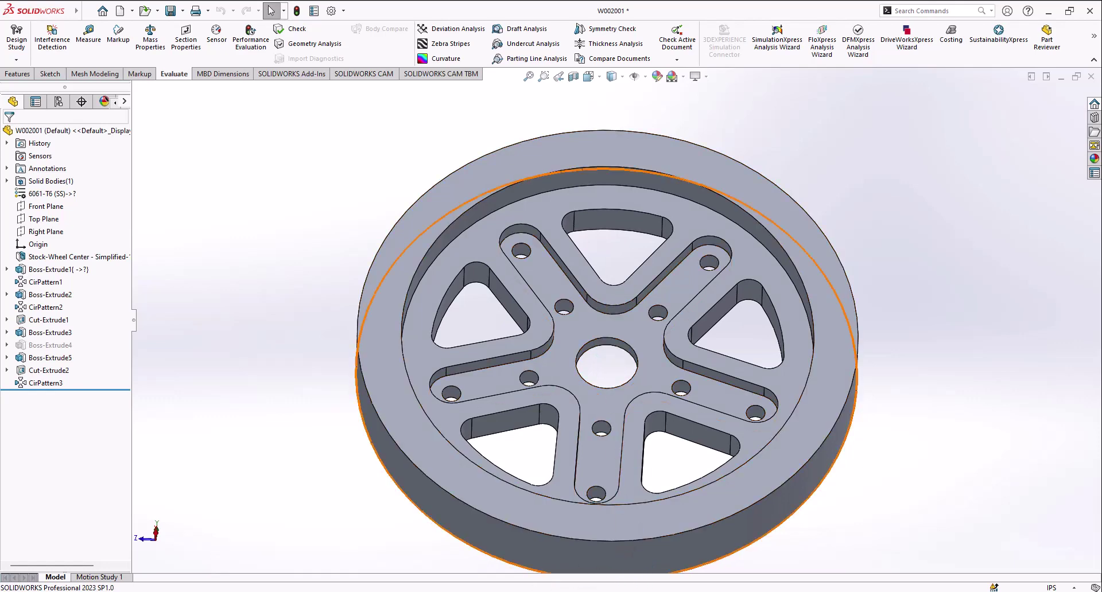
Switch back to the Solution 4 Assembly and inspect the wheel's rear with the swing arm and nuts.
mouse_move(539, 590)
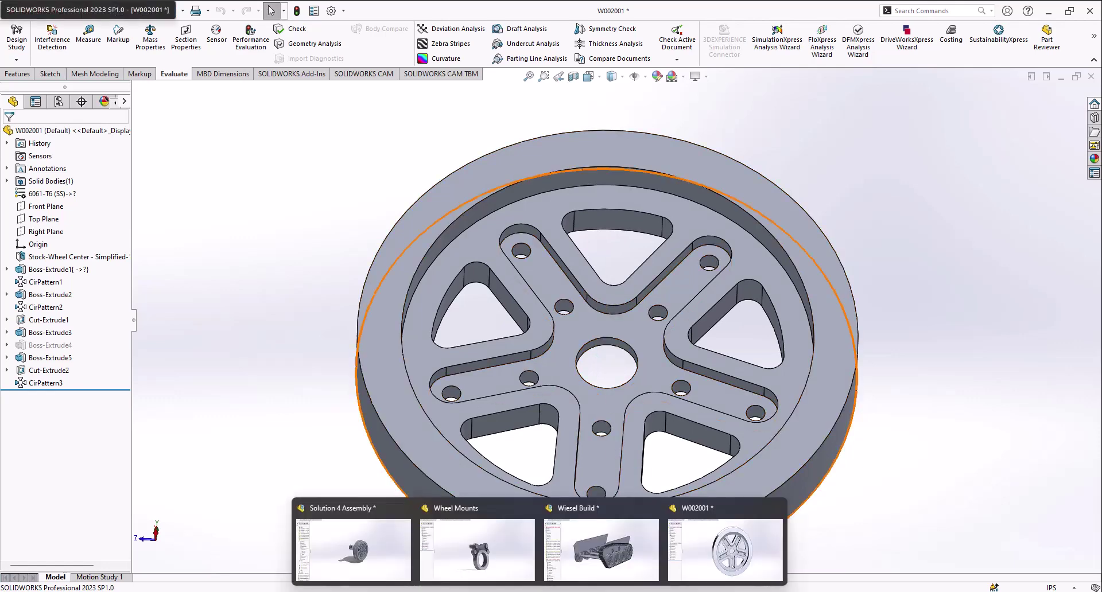
left_click(388, 545)
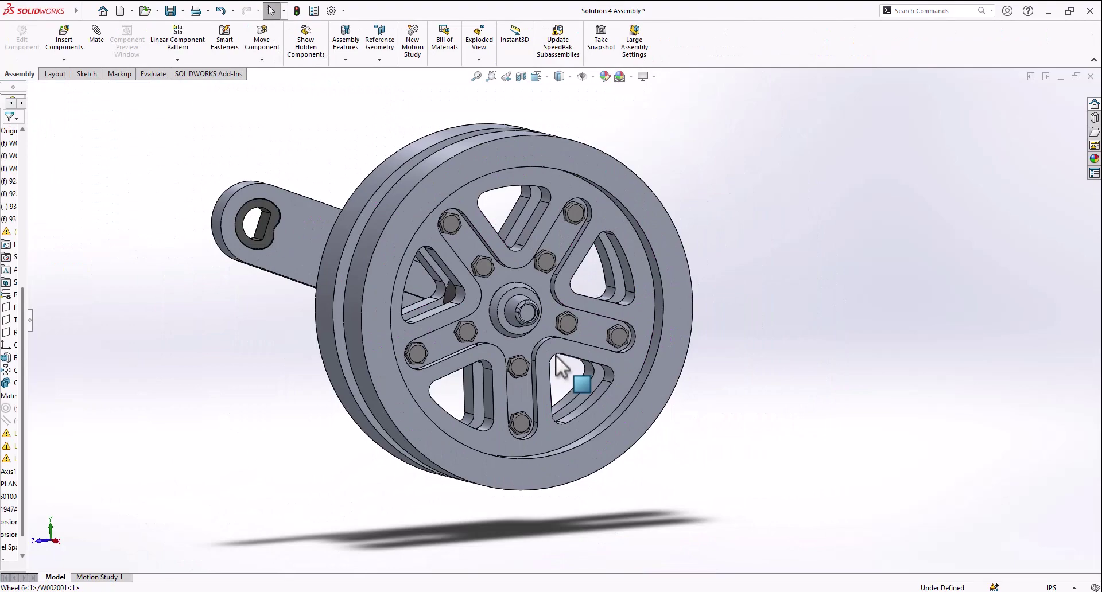
middle_click_drag(556, 356, 644, 387)
scroll(540, 264, "down", 10)
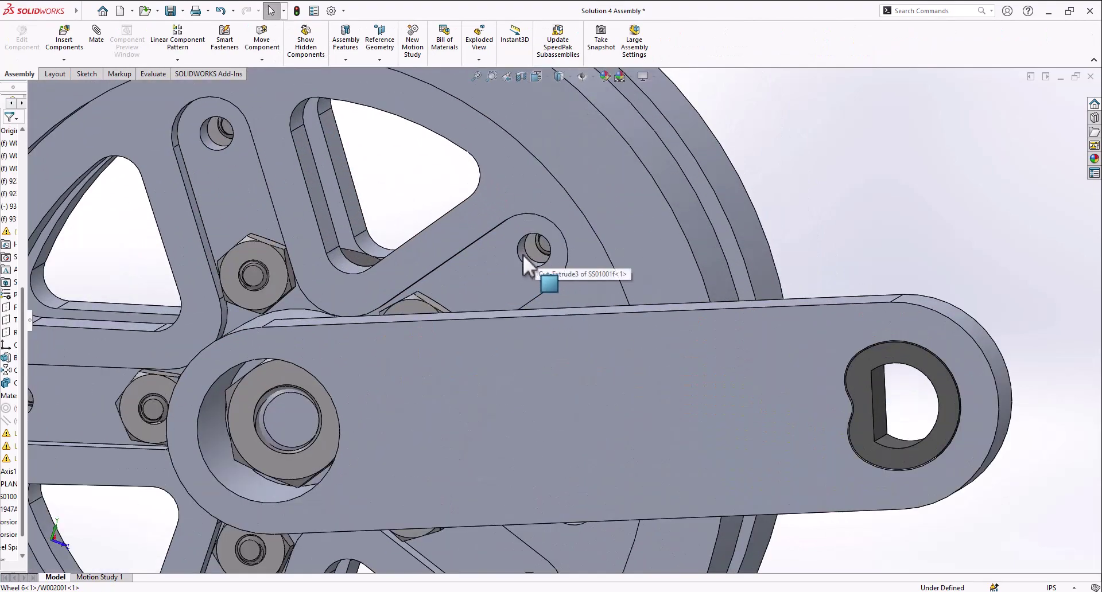
scroll(534, 310, "up", 10)
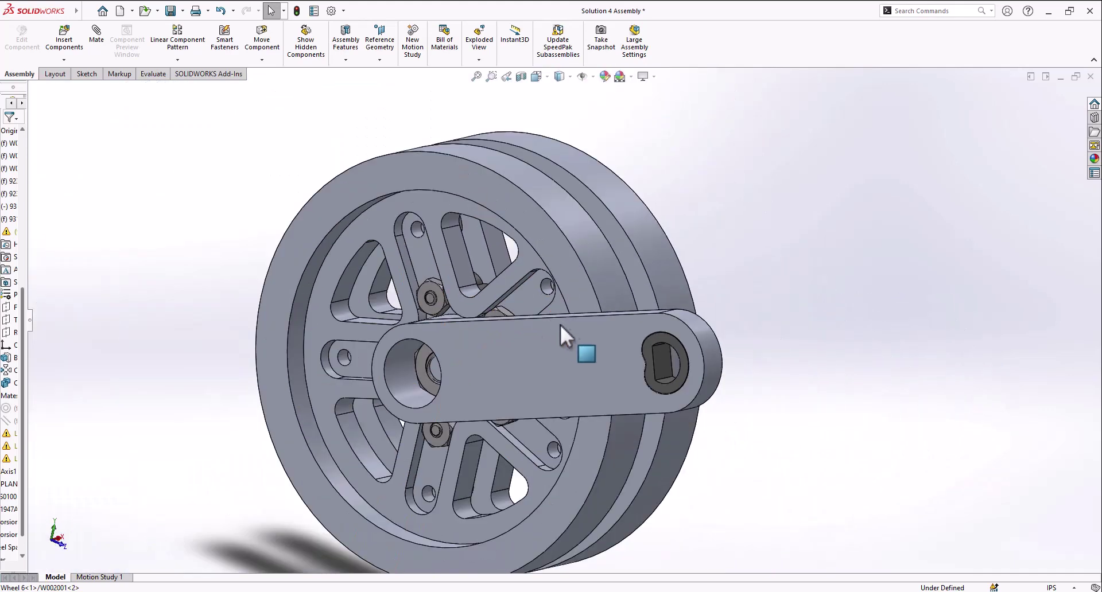
Examine the gap between the two wheel discs and the fasteners inside it, comparing edge-on and face-on views.
mouse_move(561, 325)
middle_mouse_down()
mouse_move(646, 333)
mouse_move(628, 270)
mouse_move(656, 298)
mouse_move(642, 268)
mouse_move(615, 302)
mouse_move(635, 332)
middle_mouse_up()
scroll(641, 269, "up", 5)
scroll(590, 304, "down", 4)
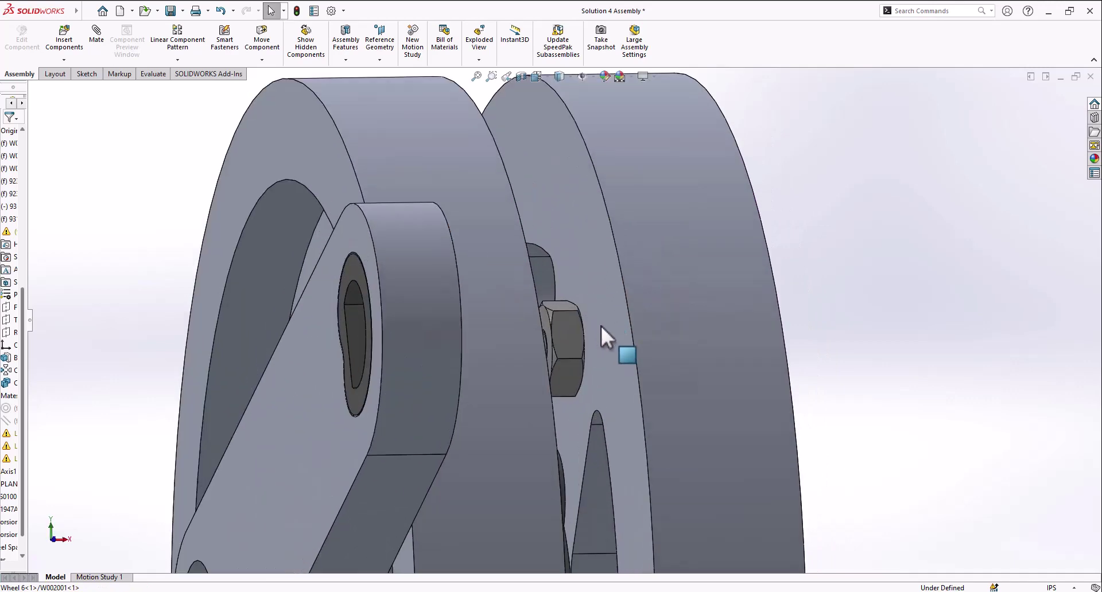
scroll(605, 308, "up", 4)
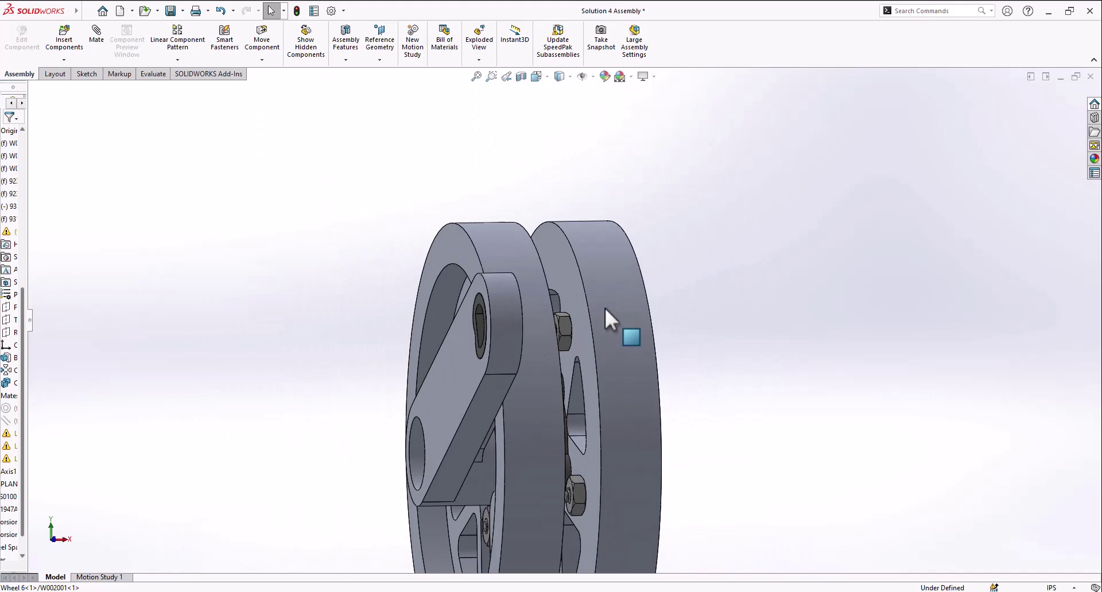
middle_click_drag(605, 308, 591, 336)
scroll(580, 315, "down", 4)
middle_click_drag(569, 293, 566, 293)
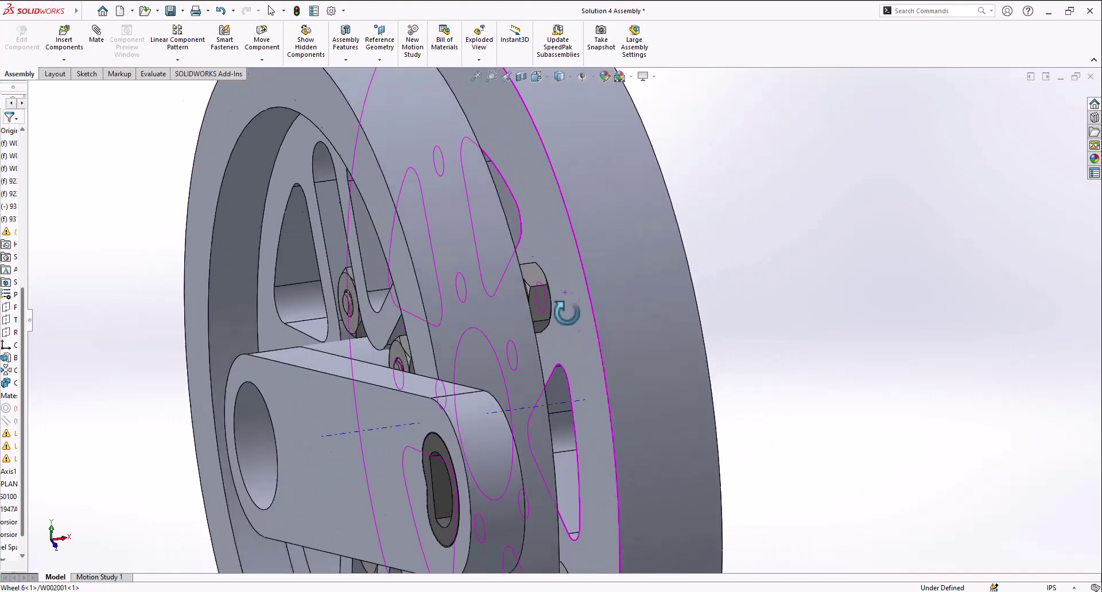
scroll(581, 355, "up", 5)
middle_click_drag(580, 333, 536, 345)
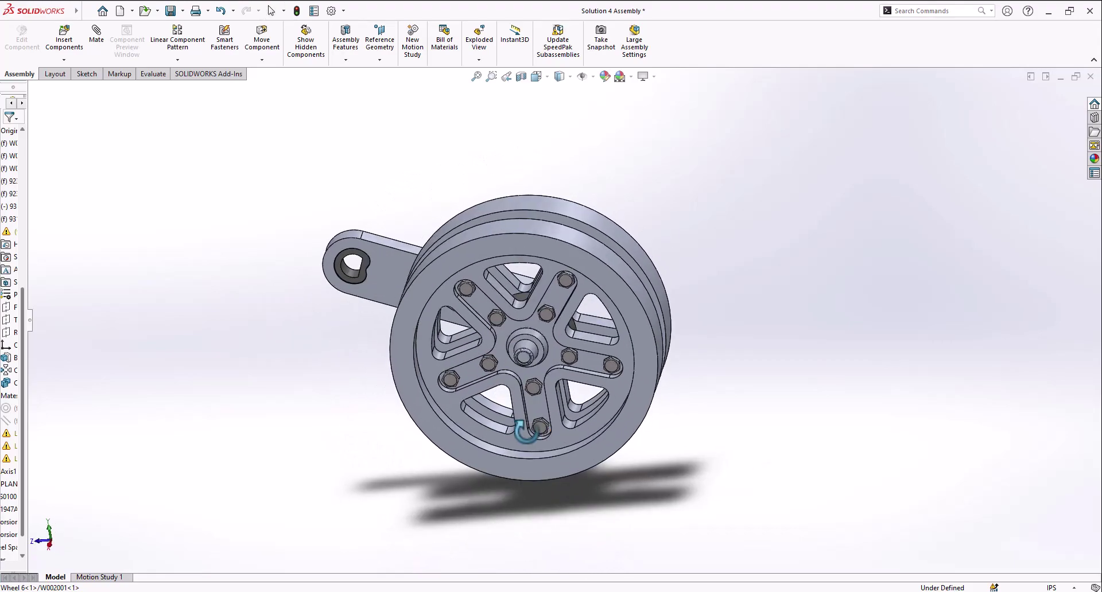
middle_click_drag(527, 432, 529, 265)
key("ctrl+1")
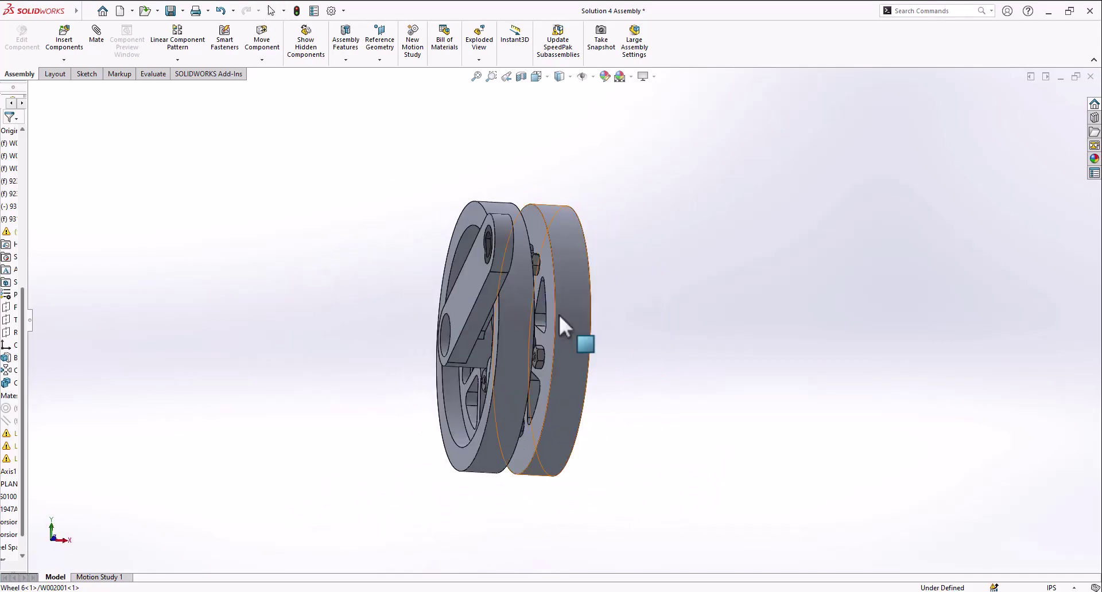
key("ctrl+4")
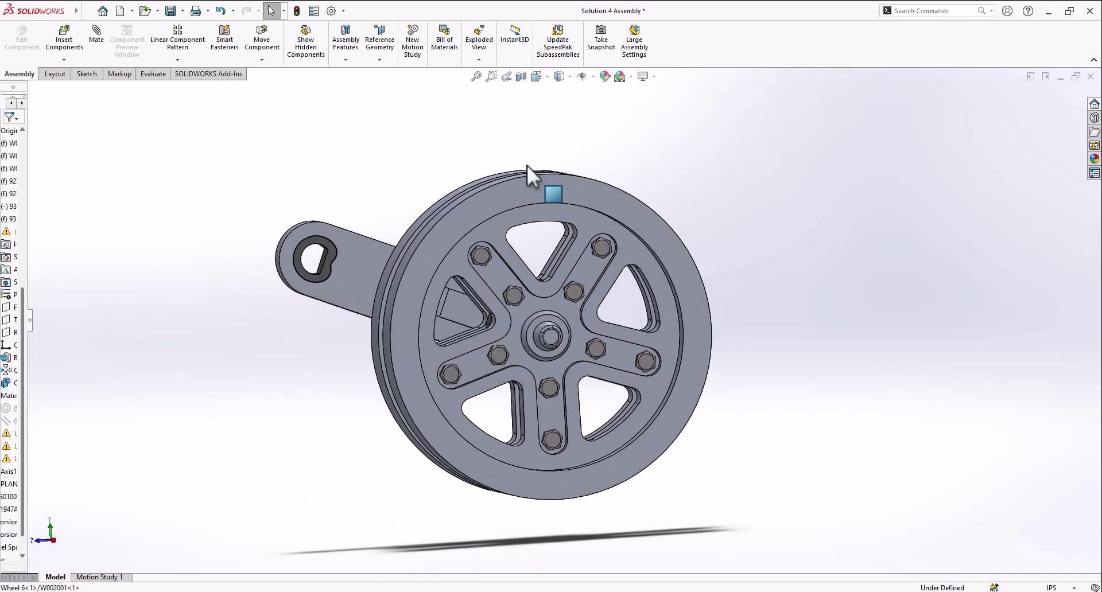
Section the wheel assembly through its axle and inspect the cut face from the front.
left_click(521, 76)
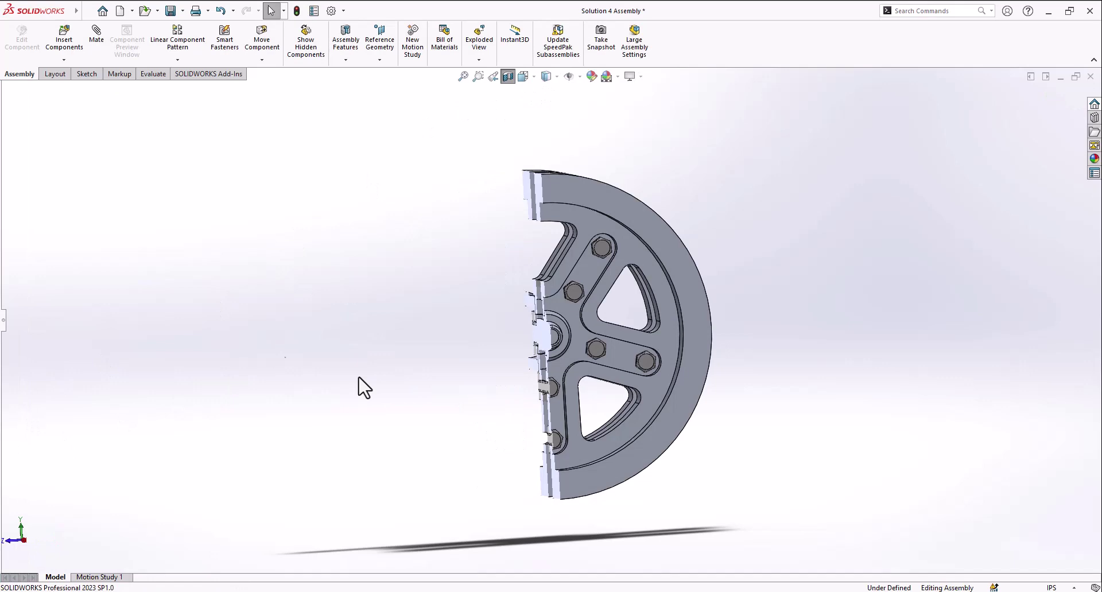
key("ctrl+1")
scroll(615, 376, "down", 3)
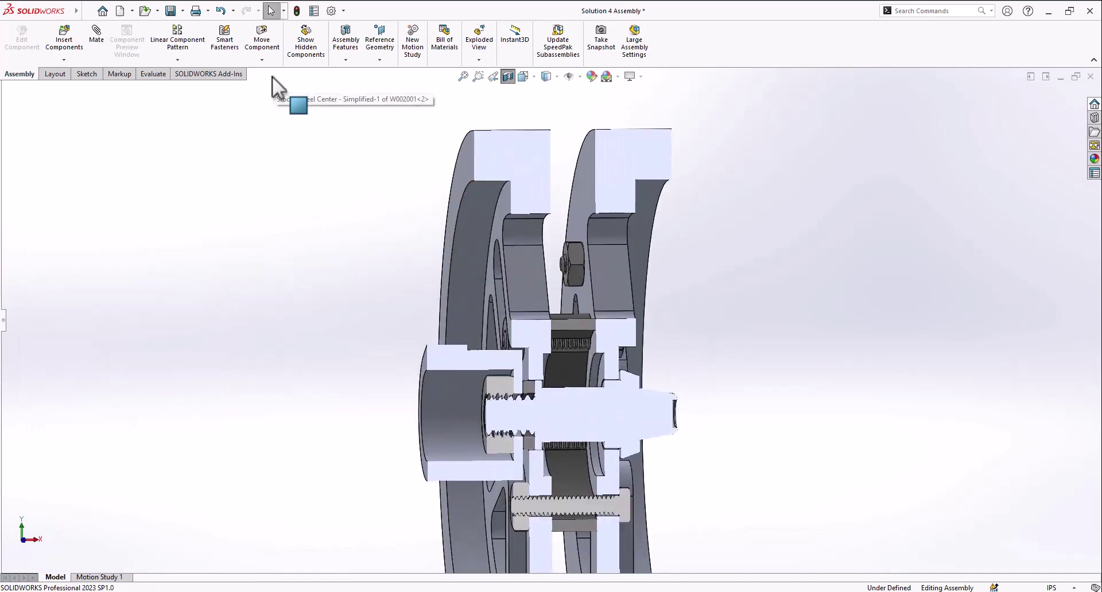
Examine the sectioned wheel hub from front and oblique angles, covering the axle, the ring between the discs and the through bolts.
key("ctrl+1")
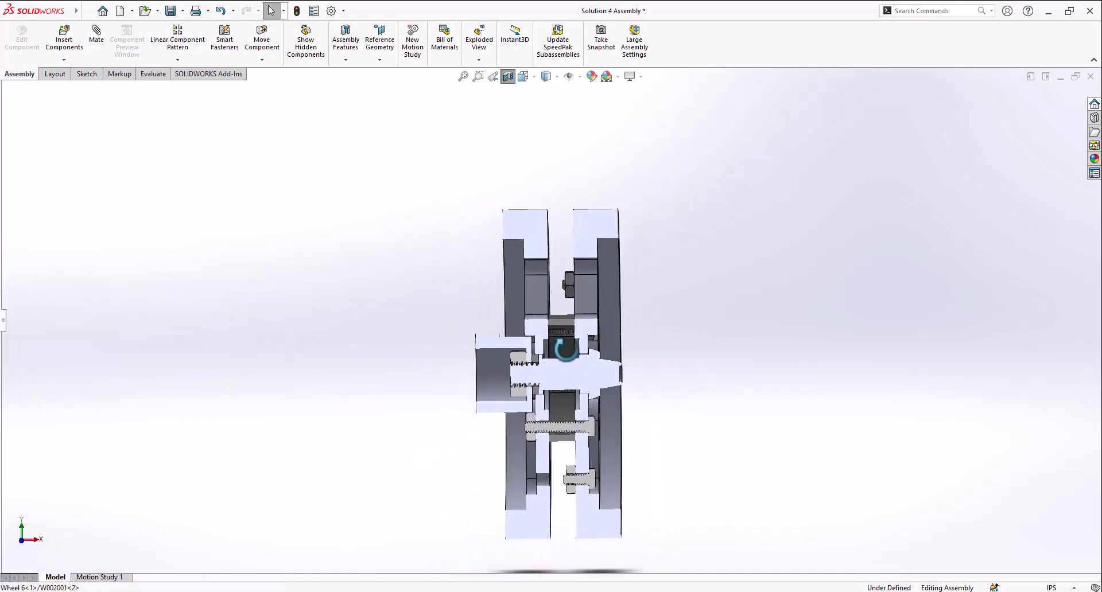
middle_click_drag(565, 349, 532, 355)
scroll(578, 346, "down", 3)
scroll(571, 311, "down", 3)
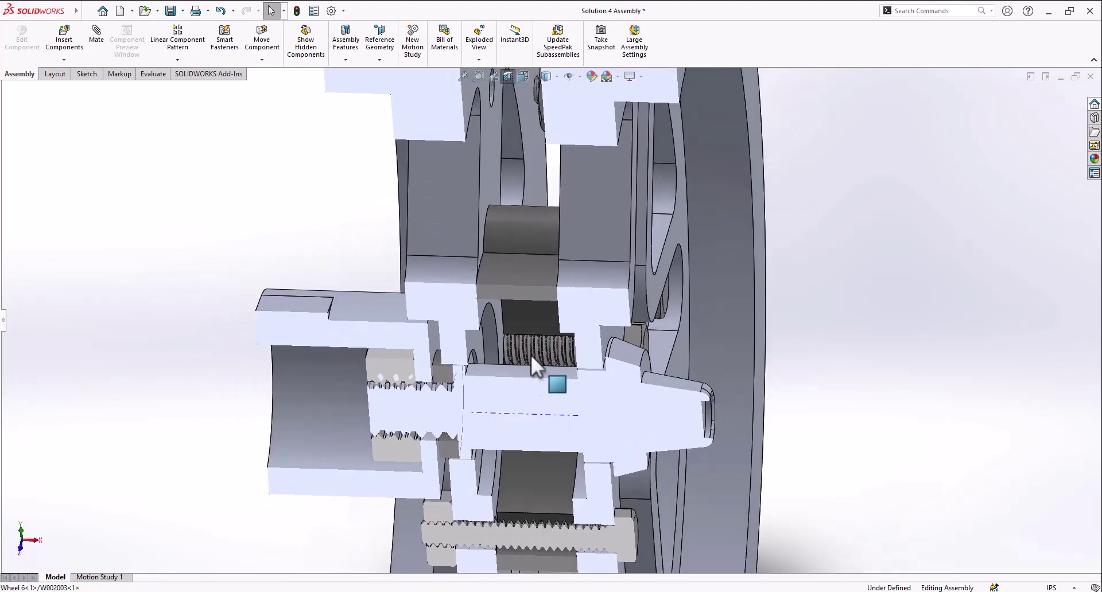
scroll(514, 394, "up", 3)
middle_click_drag(514, 394, 511, 350)
scroll(545, 408, "up", 2)
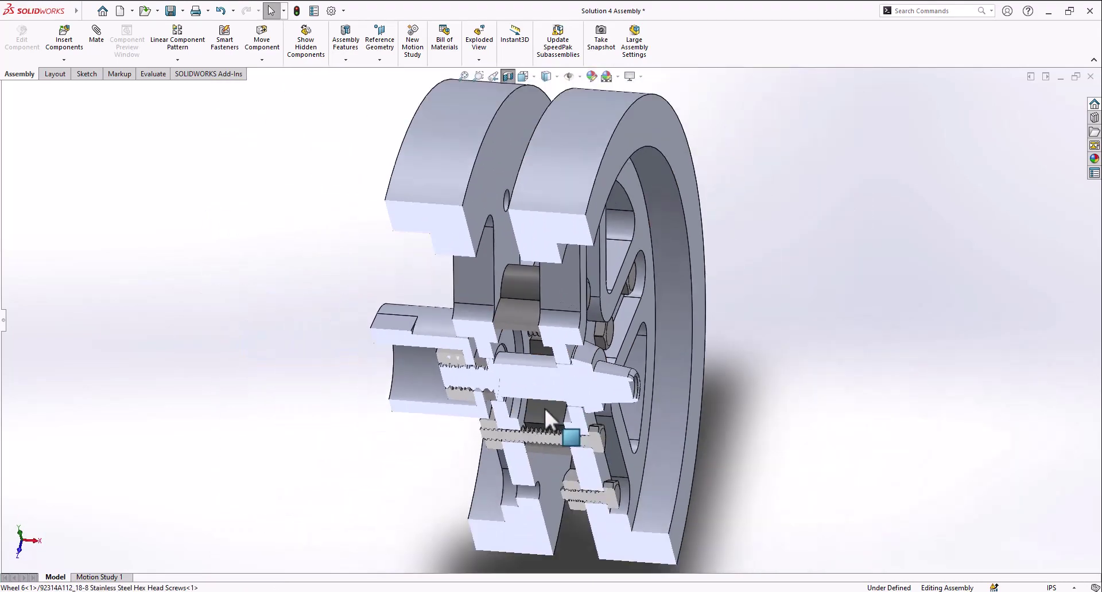
scroll(540, 361, "down", 4)
scroll(539, 353, "up", 2)
middle_click_drag(546, 370, 512, 370)
scroll(585, 330, "up", 2)
scroll(574, 327, "down", 3)
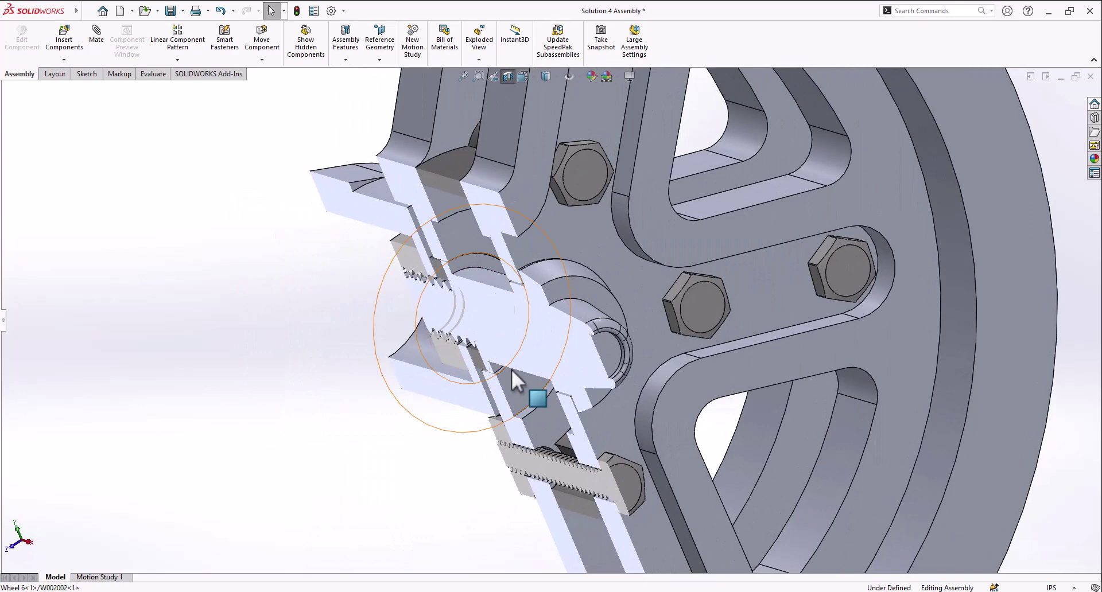
Open the axle part W002002 from the assembly and inspect its threaded end, shoulders and tapered tip from the side.
right_click(590, 299)
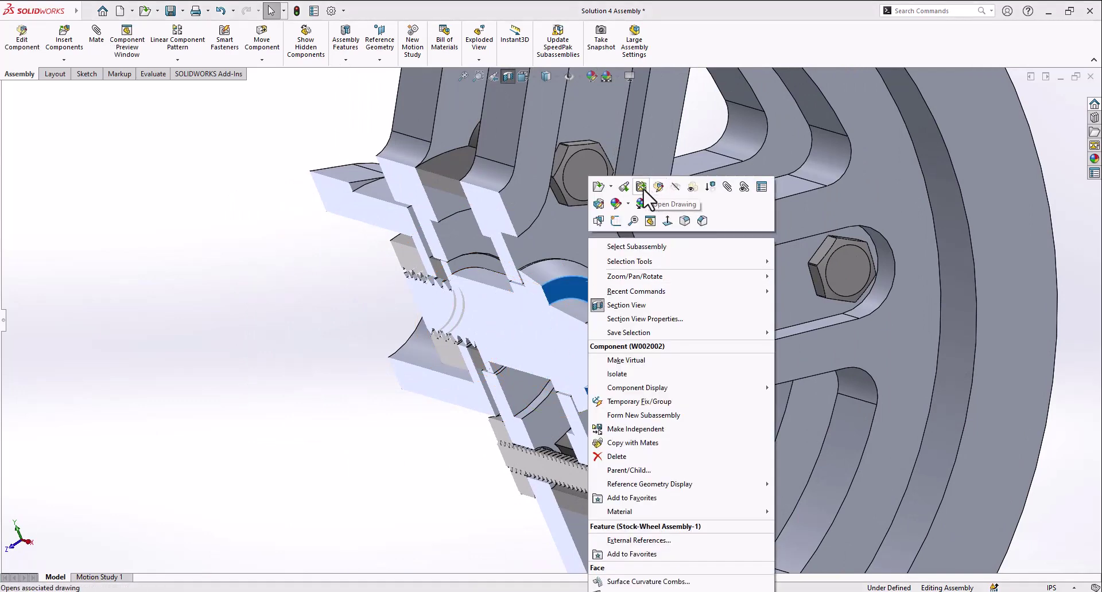
left_click(623, 187)
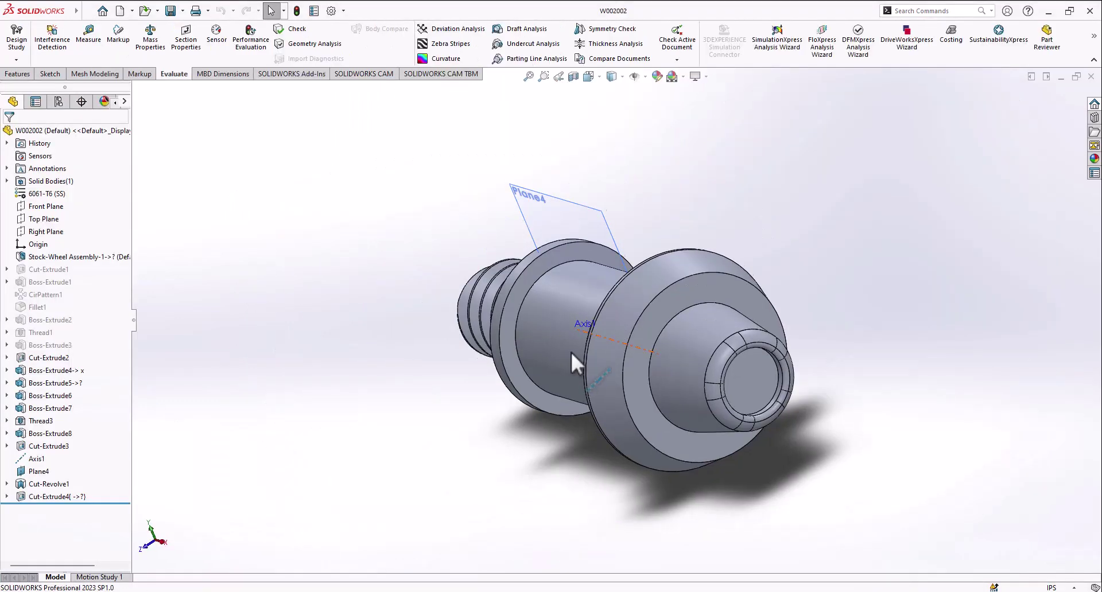
scroll(570, 350, "up", 2)
middle_click_drag(688, 303, 591, 591)
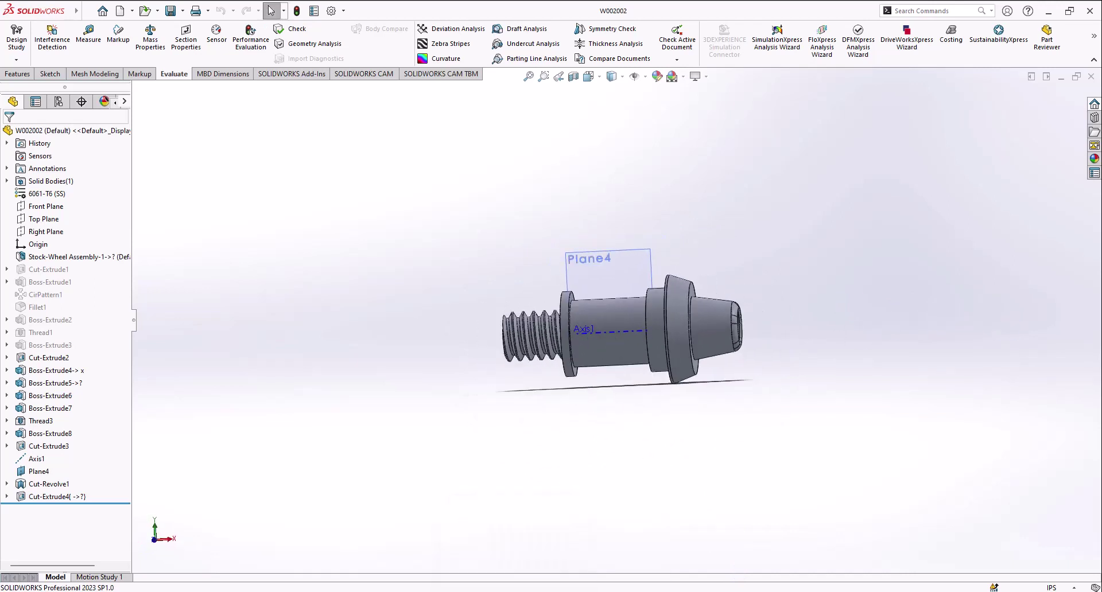
Switch back to the Solution 4 Assembly and examine how the sectioned axle fits the wheel discs, swing arm and nut.
left_click(322, 546)
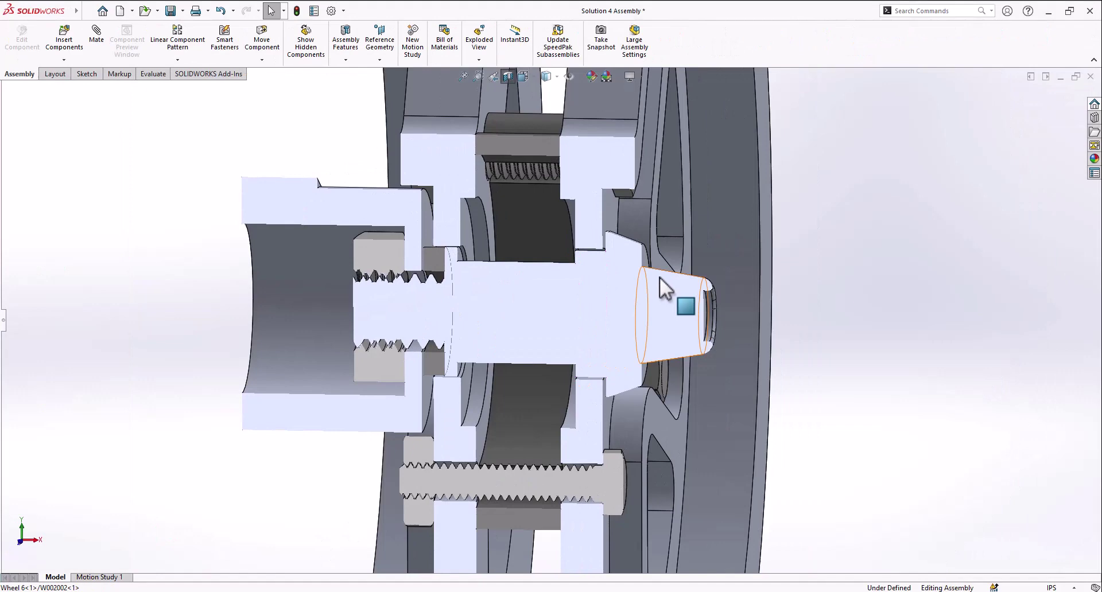
scroll(659, 277, "up", 5)
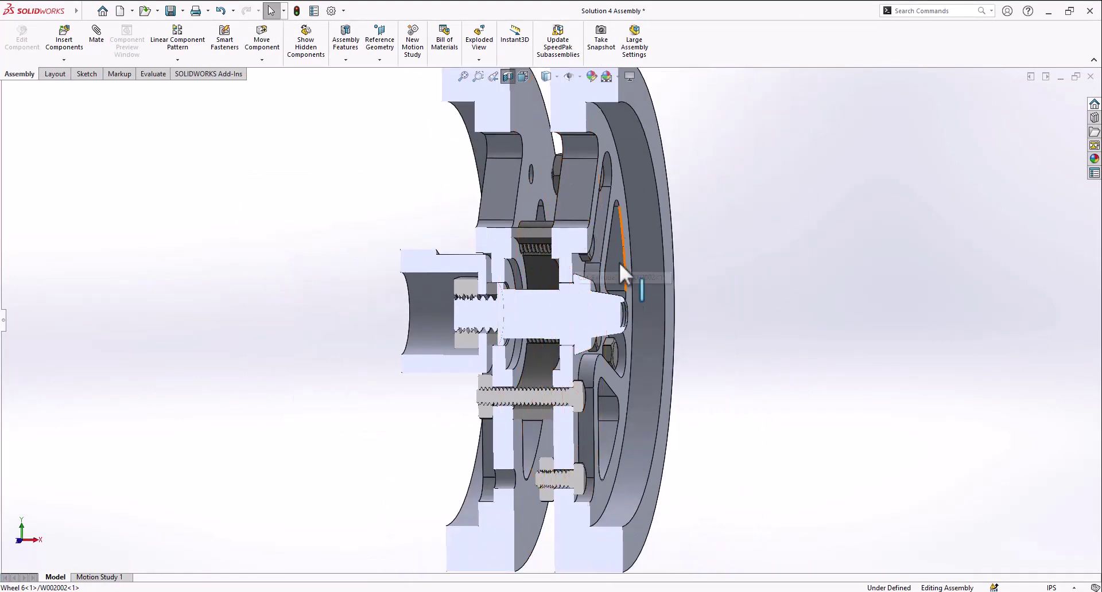
middle_click_drag(623, 275, 571, 315)
scroll(561, 256, "down", 5)
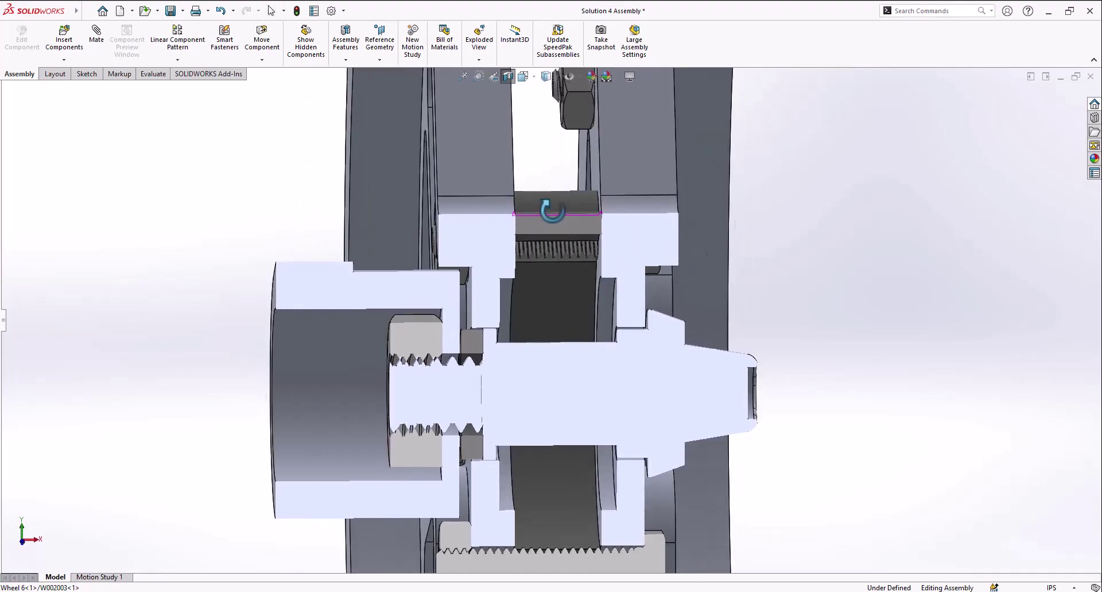
middle_click_drag(552, 211, 519, 300)
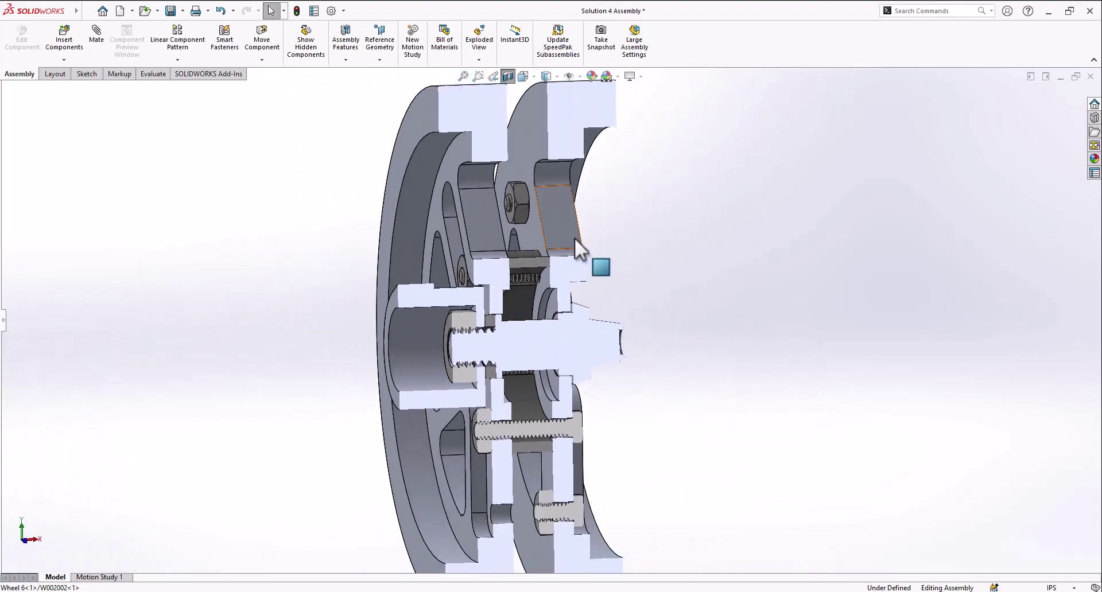
middle_click_drag(574, 237, 505, 337)
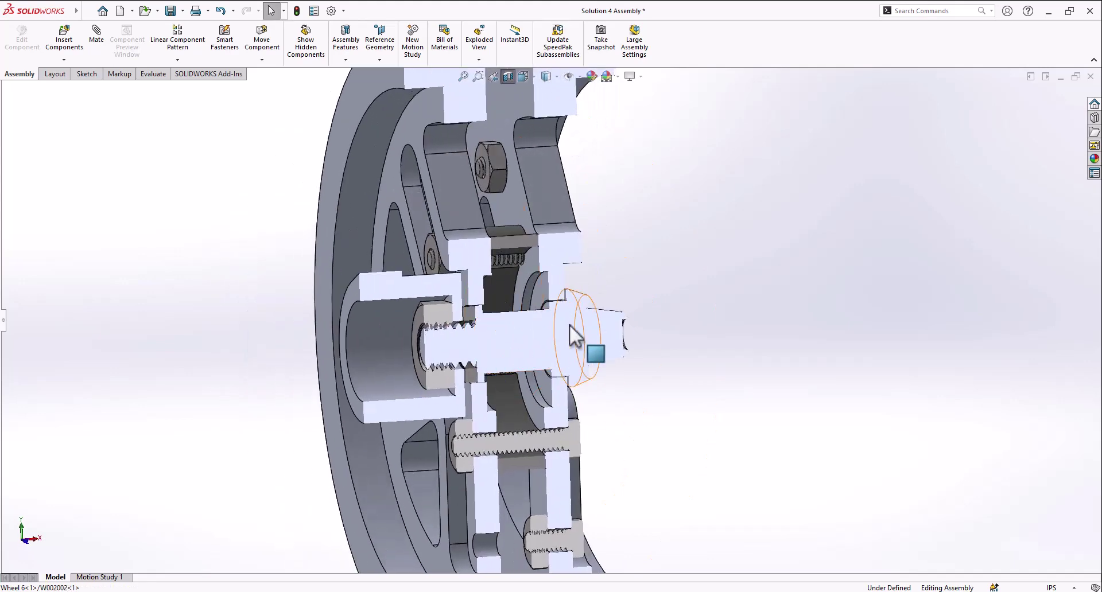
middle_click_drag(569, 325, 544, 275)
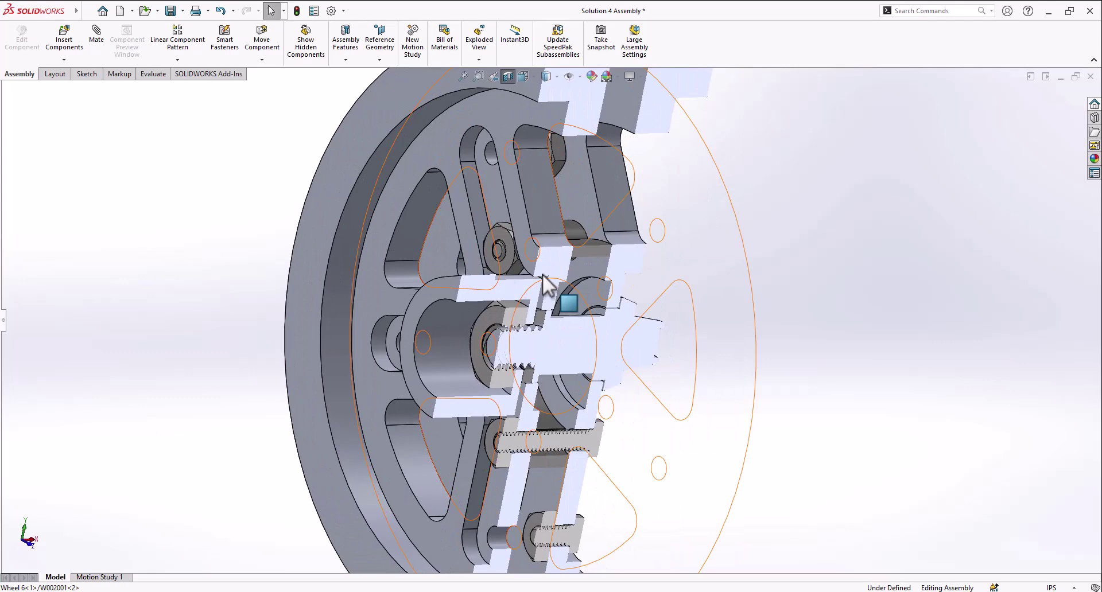
scroll(482, 248, "down", 5)
middle_click_drag(665, 308, 550, 284)
scroll(666, 241, "up", 8)
scroll(560, 236, "up", 3)
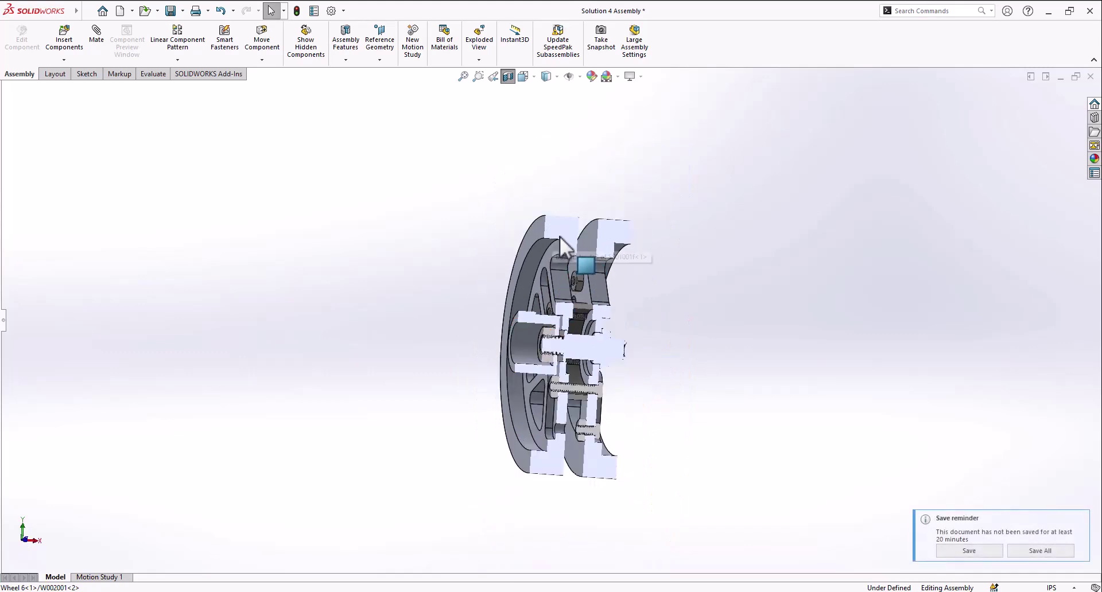
Turn off the section view and inspect the complete wheel from the swing-arm side and the hub side.
left_click(508, 77)
middle_click_drag(526, 339, 561, 318)
scroll(527, 357, "down", 5)
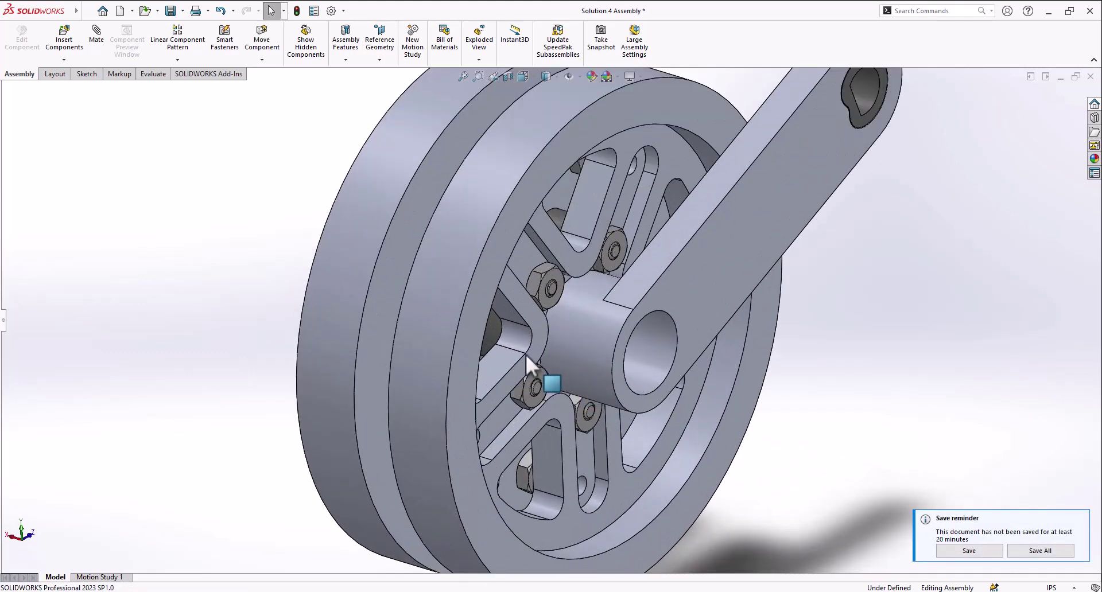
scroll(527, 360, "up", 5)
middle_click_drag(527, 360, 319, 333)
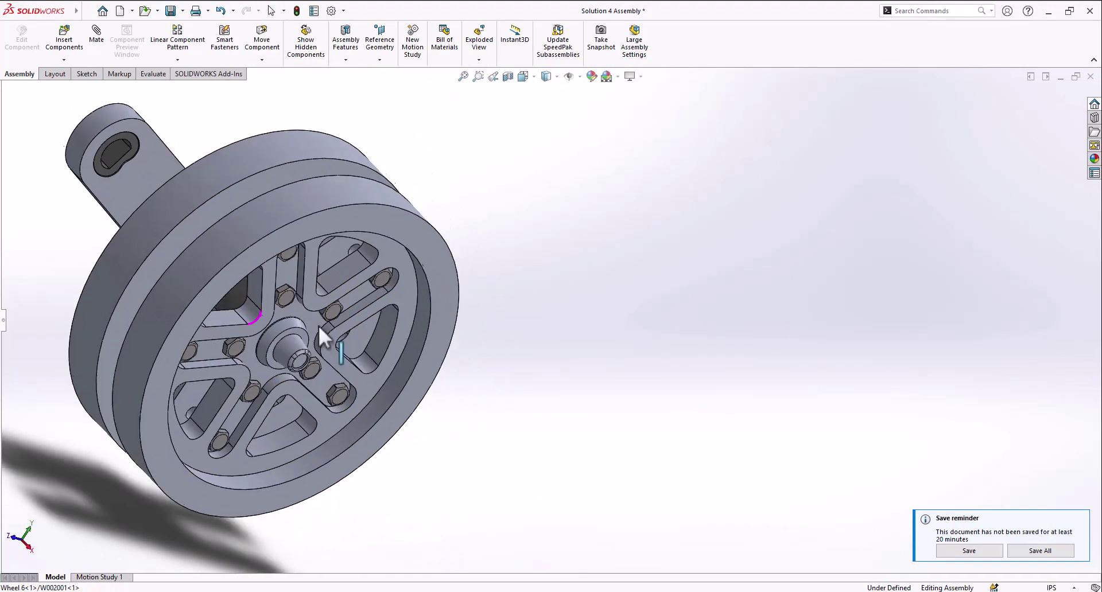
Section the wheel assembly through its axle again and examine the axle shoulders, threads and disc bores up close.
left_click(508, 77)
left_click(1051, 96)
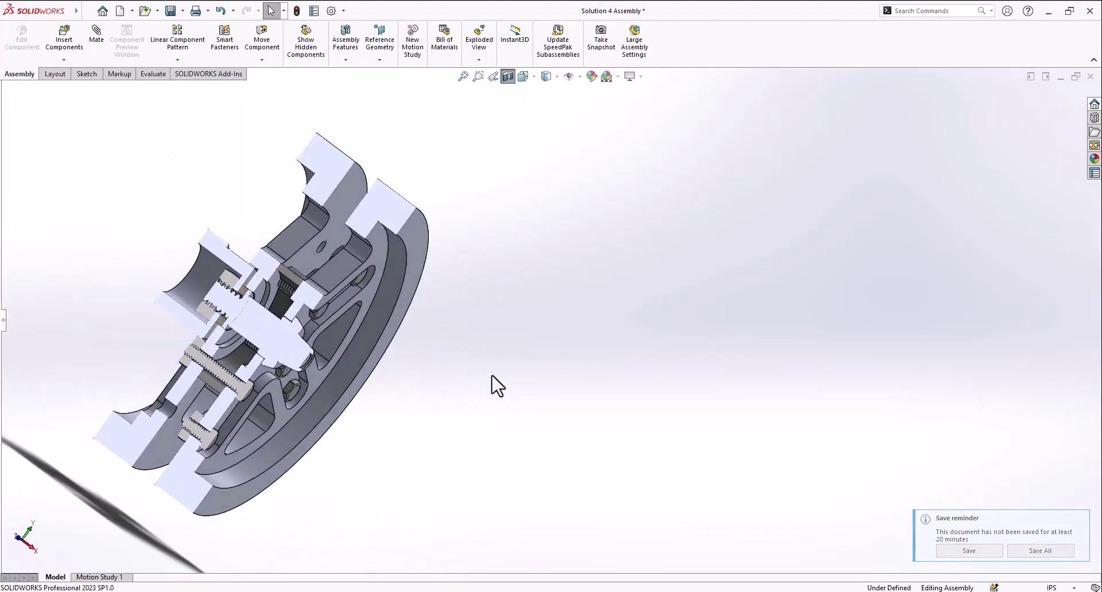
middle_click_drag(496, 388, 388, 484)
scroll(310, 310, "down", 8)
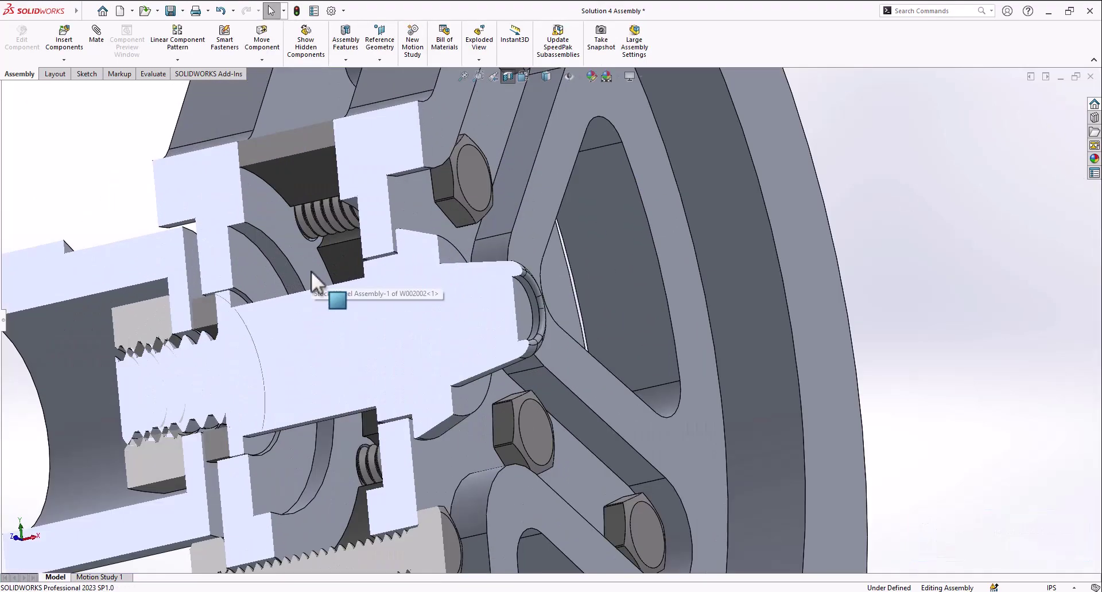
scroll(319, 294, "down", 10)
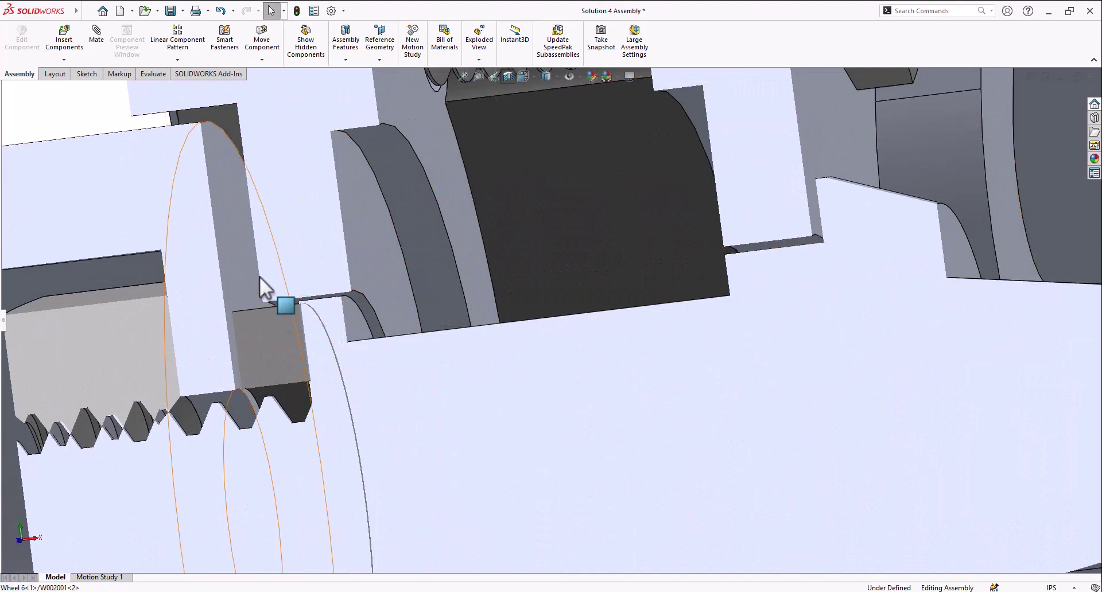
scroll(636, 322, "up", 15)
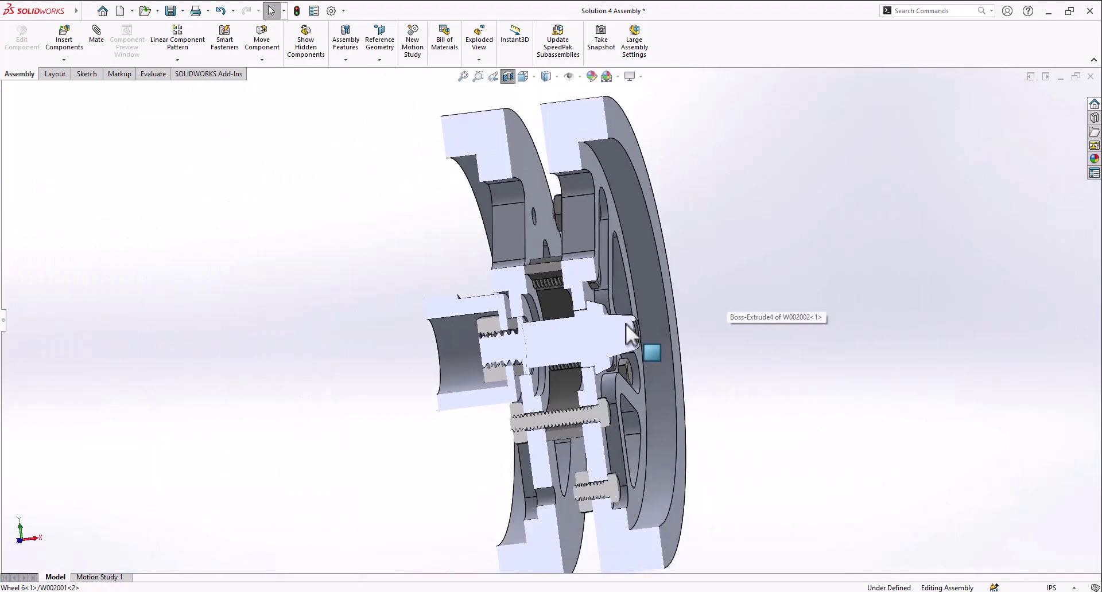
middle_click_drag(626, 323, 498, 170)
scroll(564, 314, "down", 8)
scroll(598, 256, "up", 5)
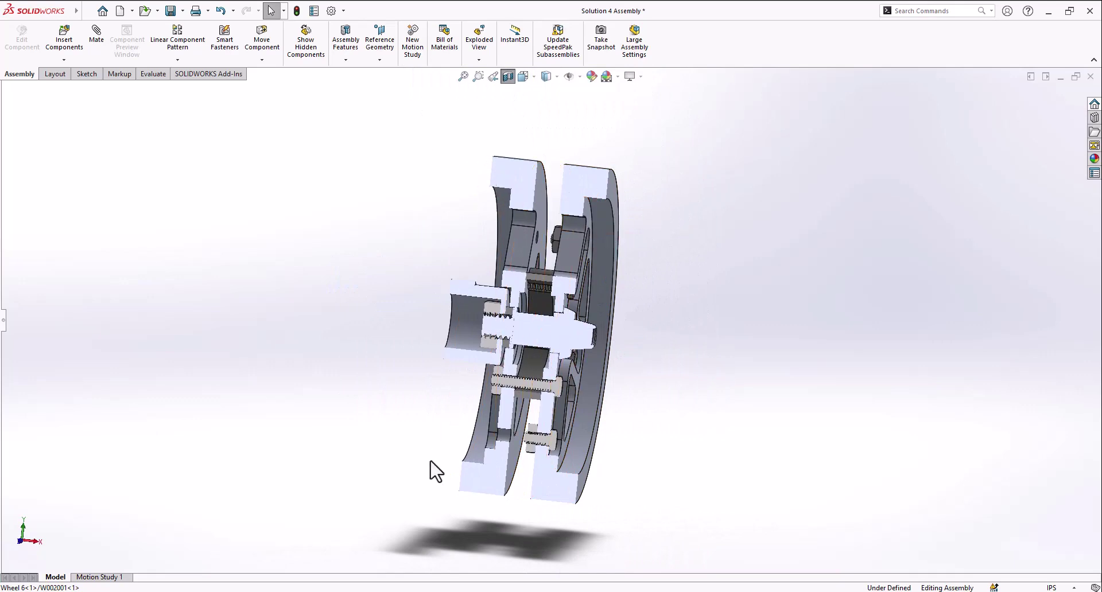
Turn off the section view and inspect the shaped hole at the swing arm's free end from the rear.
middle_click_drag(436, 472, 561, 430)
left_click(508, 76)
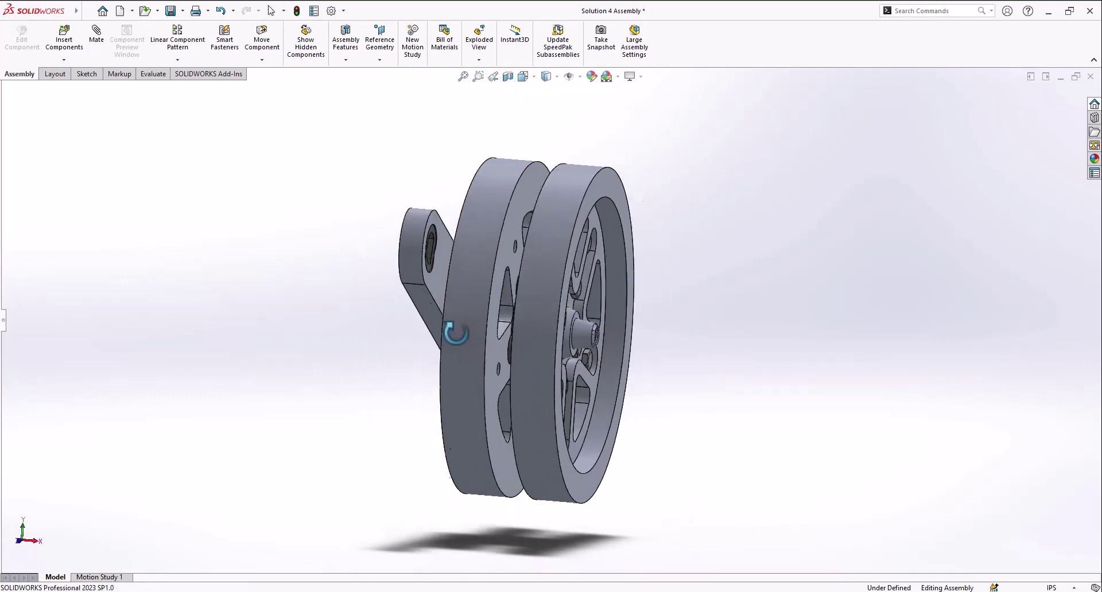
middle_click_drag(456, 333, 598, 354)
scroll(652, 253, "down", 5)
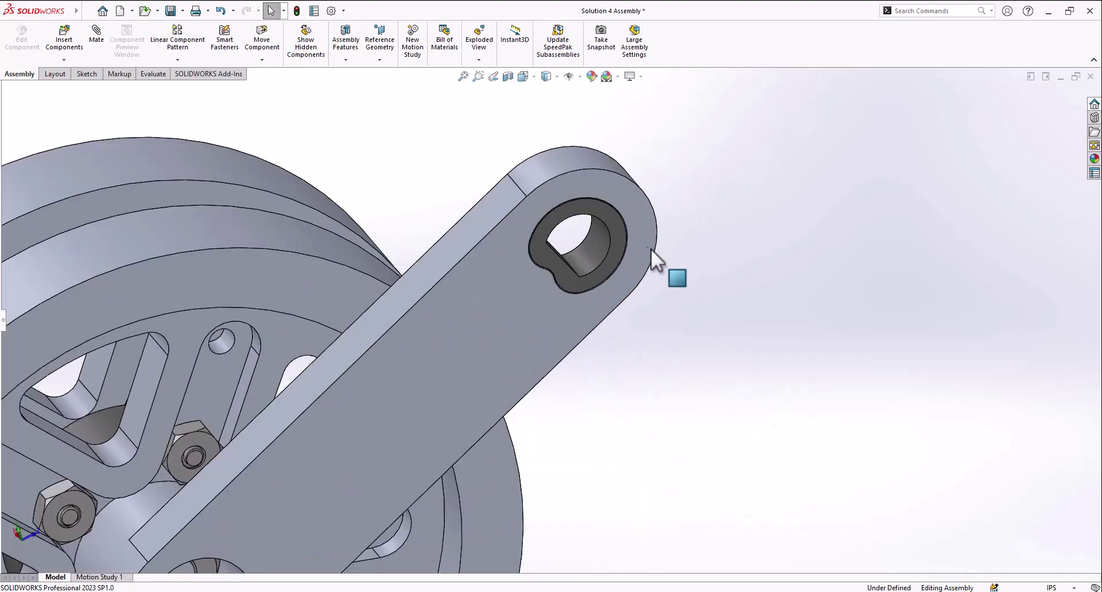
scroll(597, 256, "up", 8)
middle_click_drag(597, 256, 356, 414)
Examine the Torsion Bar Center Spacer and its flat-sided opening in the swing arm's end from the wheel's front side.
scroll(688, 273, "up", 4)
scroll(529, 325, "down", 6)
middle_click_drag(529, 325, 511, 305)
scroll(453, 350, "up", 4)
scroll(475, 298, "down", 6)
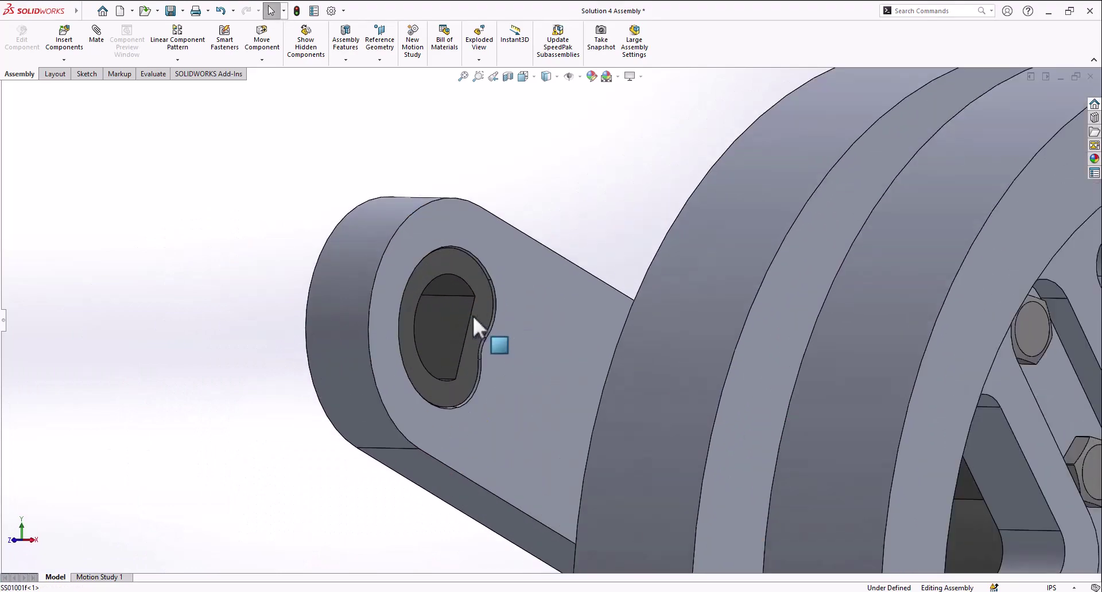
scroll(476, 315, "up", 5)
scroll(528, 331, "down", 2)
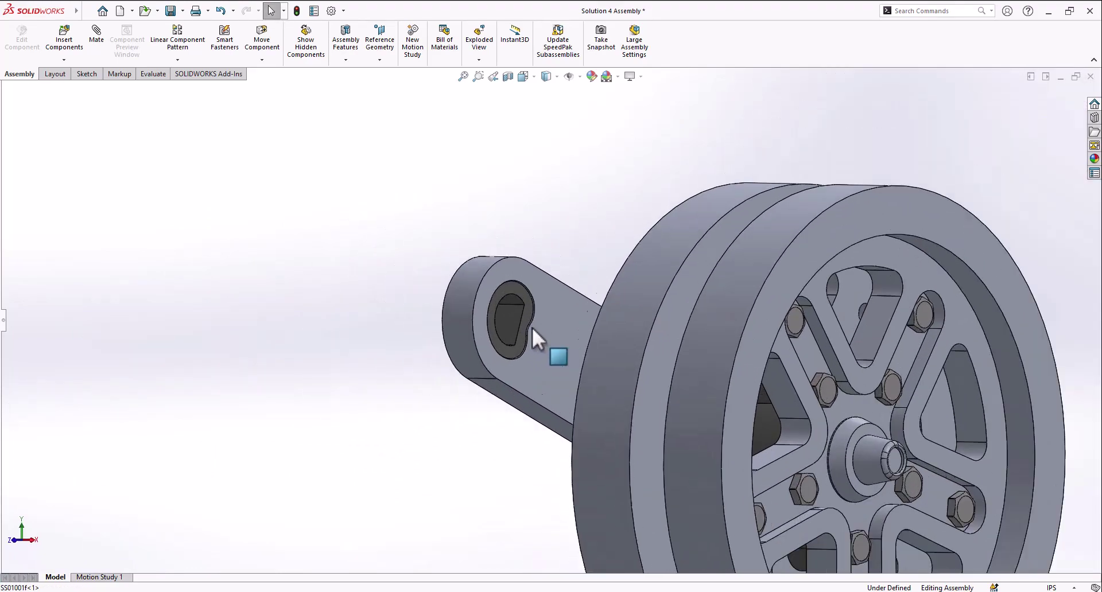
scroll(532, 328, "down", 1)
scroll(529, 325, "up", 3)
scroll(529, 325, "down", 5)
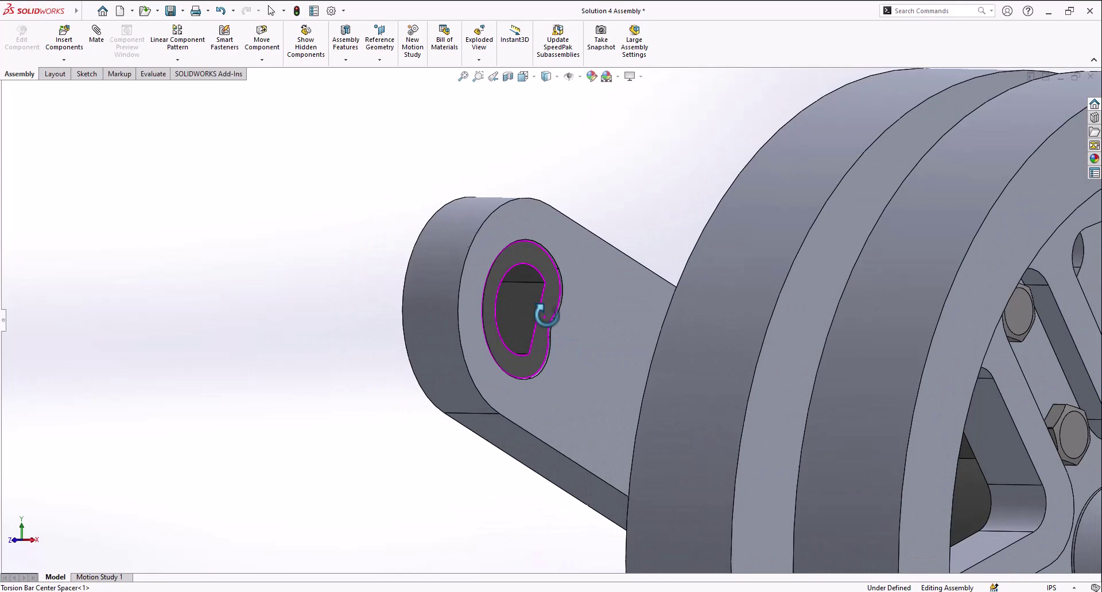
scroll(539, 329, "up", 4)
scroll(546, 312, "down", 6)
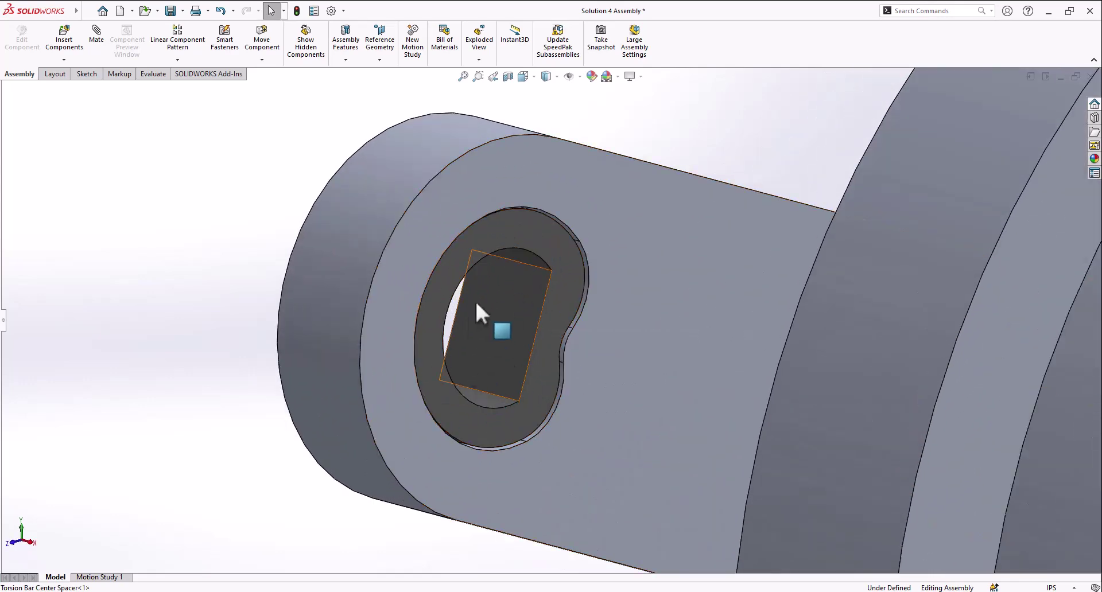
scroll(481, 313, "up", 6)
scroll(555, 332, "down", 2)
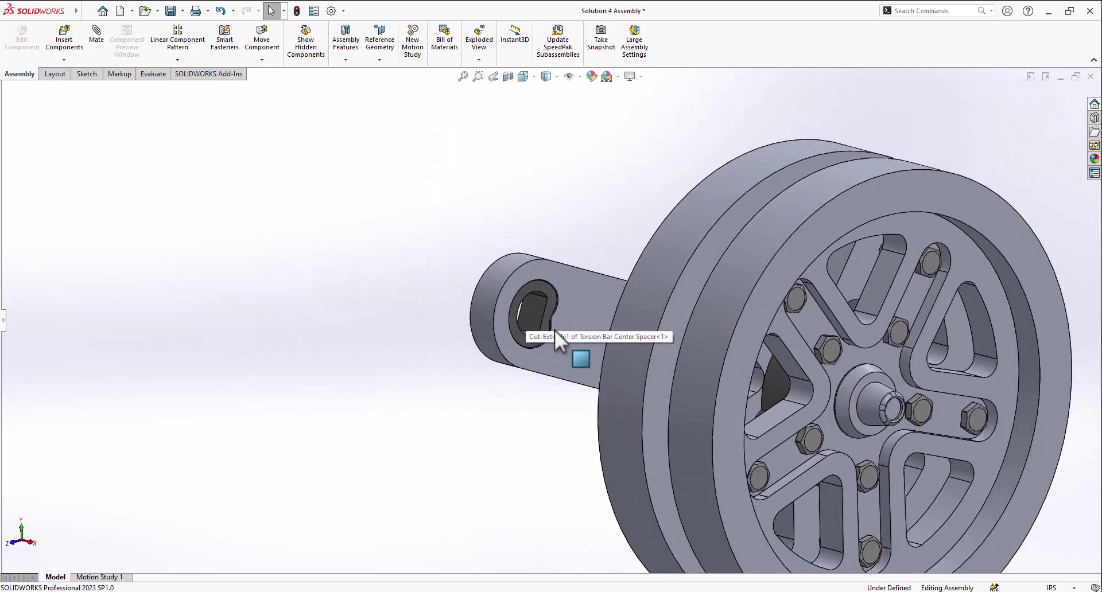
scroll(555, 329, "down", 2)
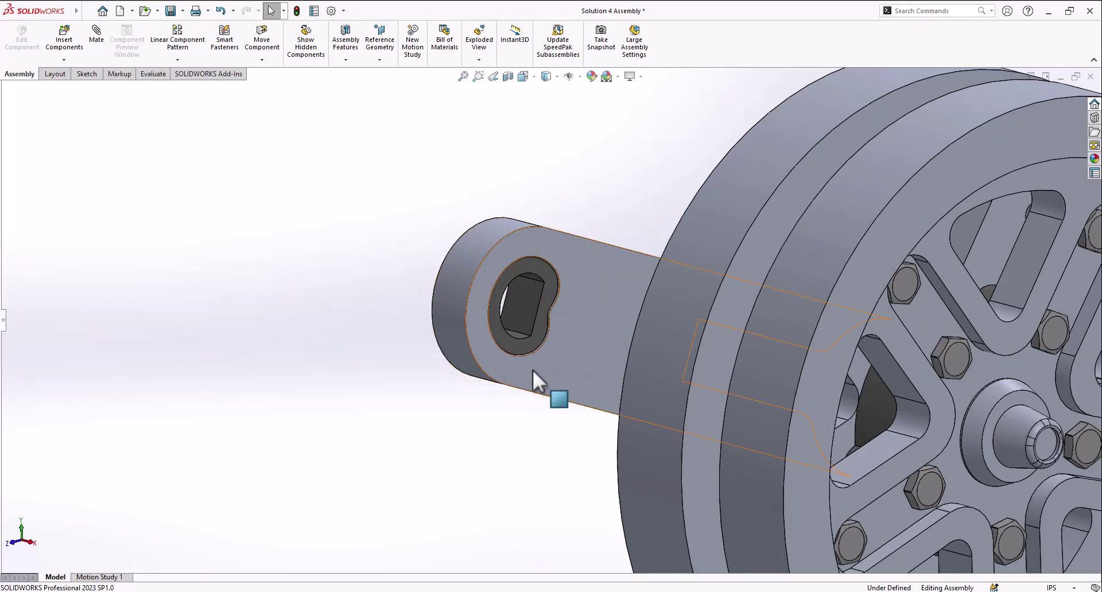
scroll(505, 293, "up", 4)
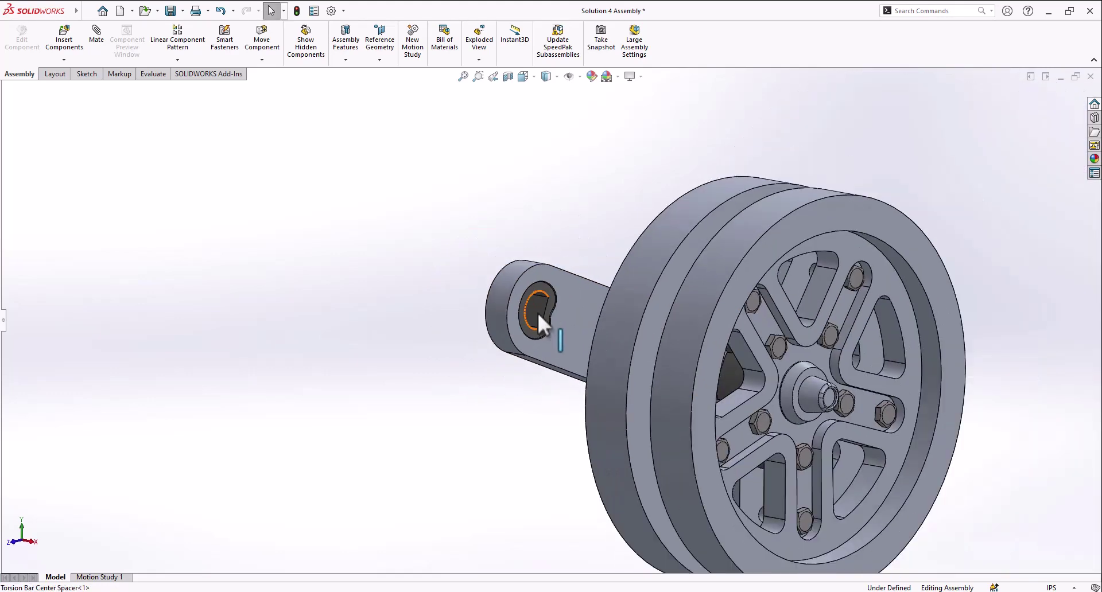
scroll(542, 318, "down", 5)
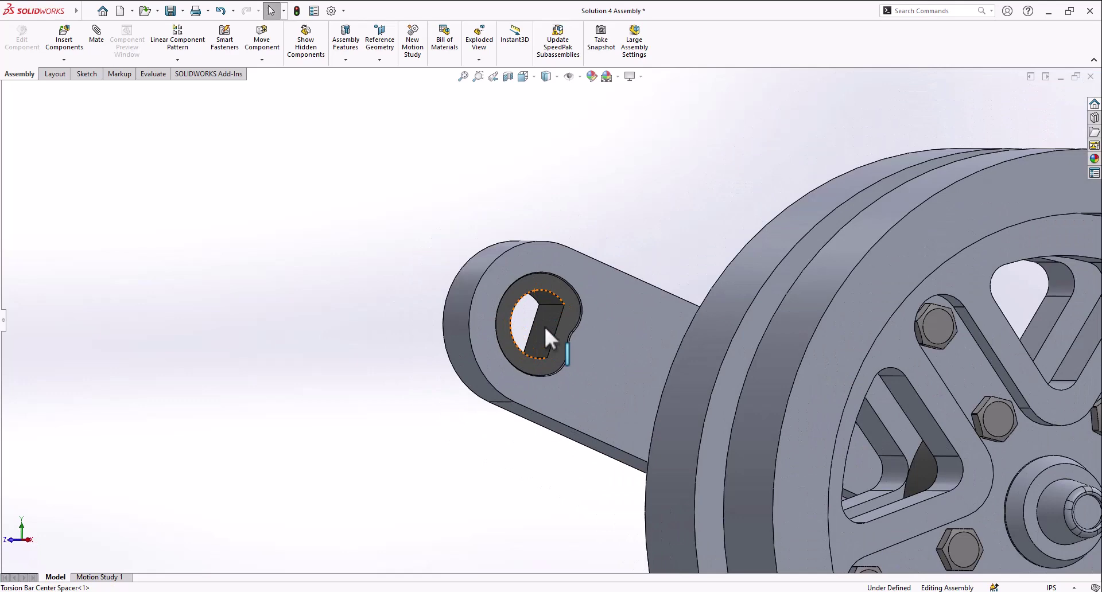
scroll(543, 325, "down", 3)
scroll(669, 344, "up", 8)
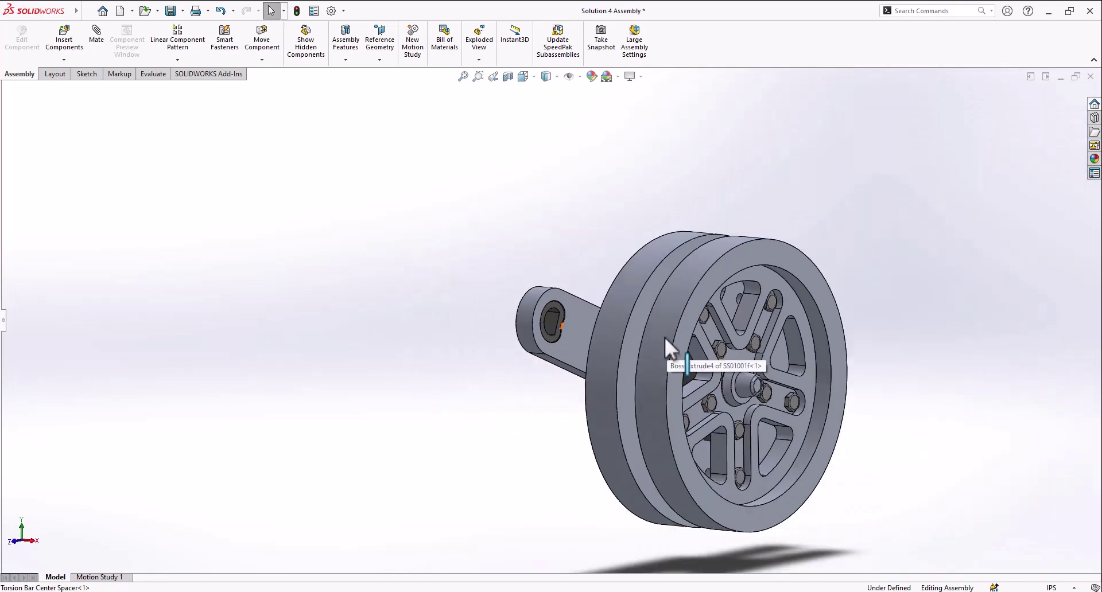
Examine the complete wheel's front face, spokes, bolts and axle tip together with the swing arm in an oblique view.
scroll(644, 390, "down", 6)
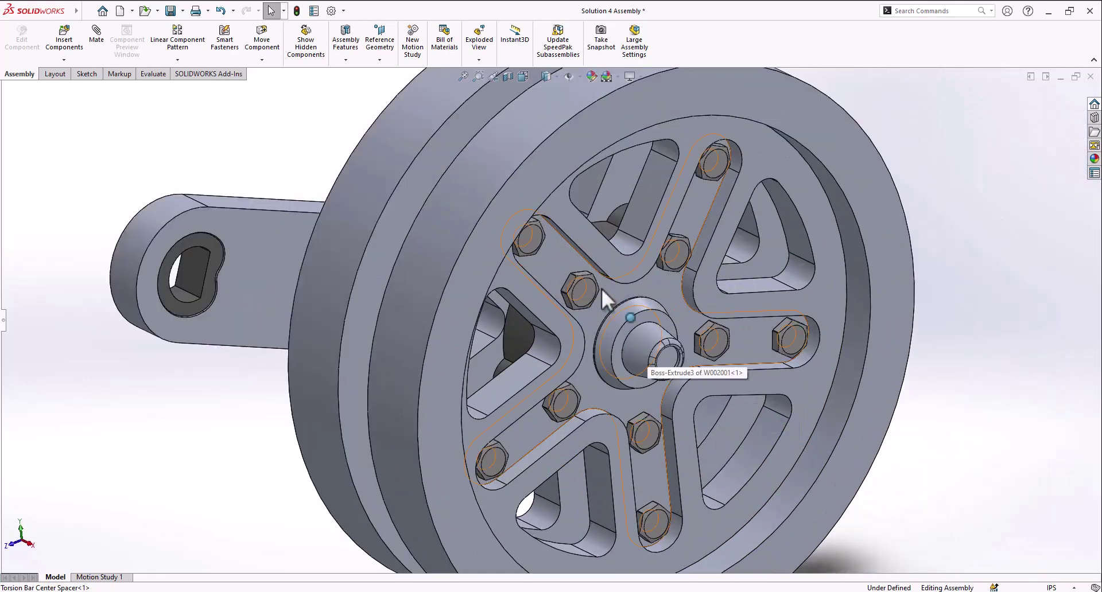
scroll(604, 301, "up", 3)
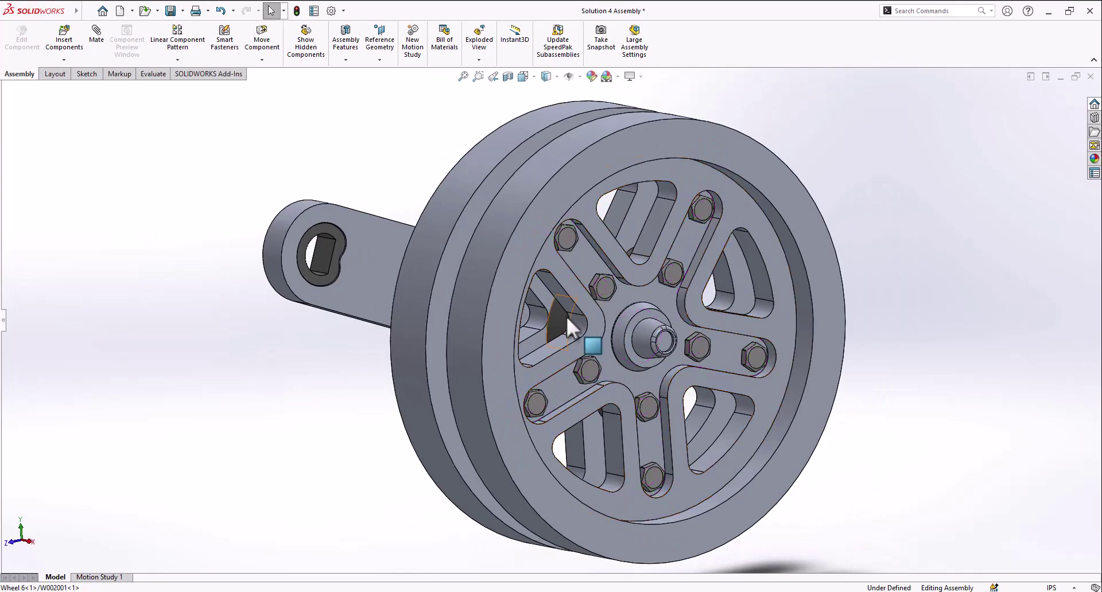
middle_click_drag(563, 317, 408, 262)
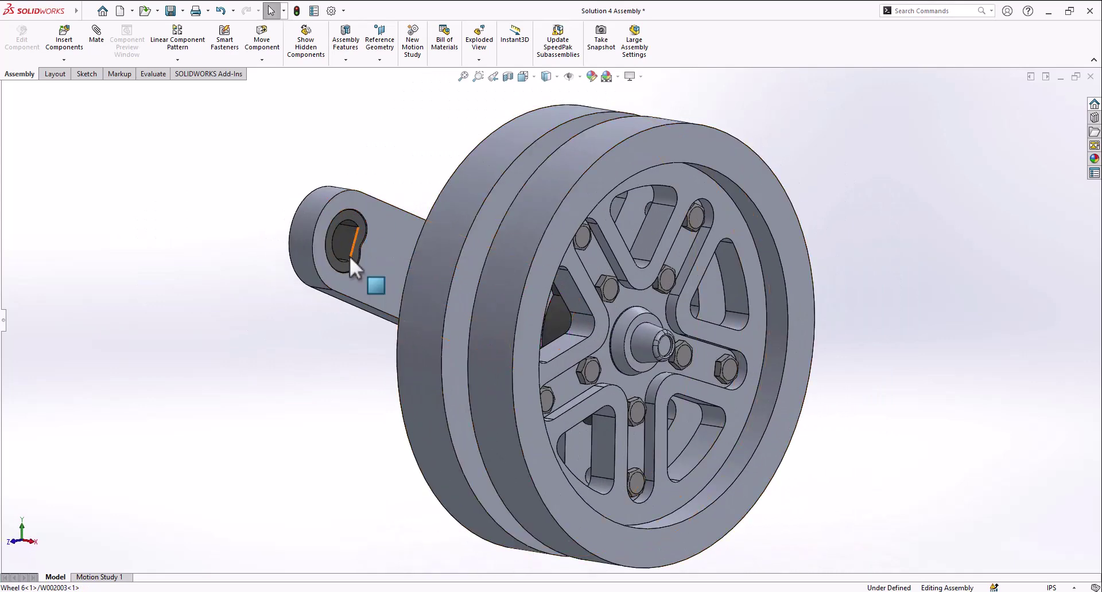
middle_click_drag(453, 332, 402, 289)
scroll(488, 321, "up", 3)
middle_click_drag(488, 321, 561, 337)
scroll(546, 323, "down", 3)
scroll(568, 310, "up", 3)
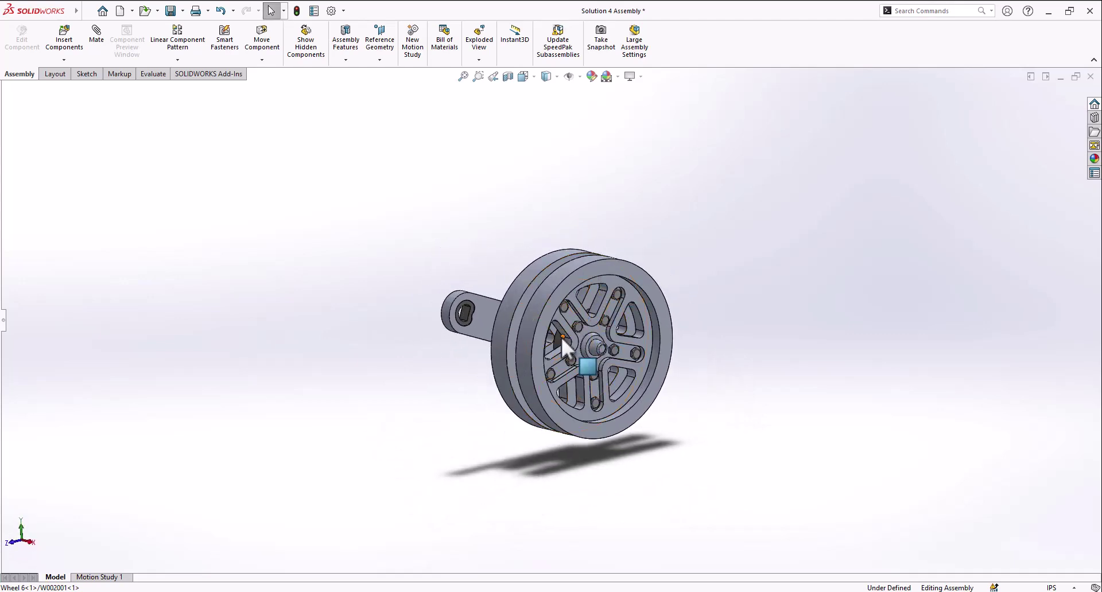
scroll(561, 336, "down", 5)
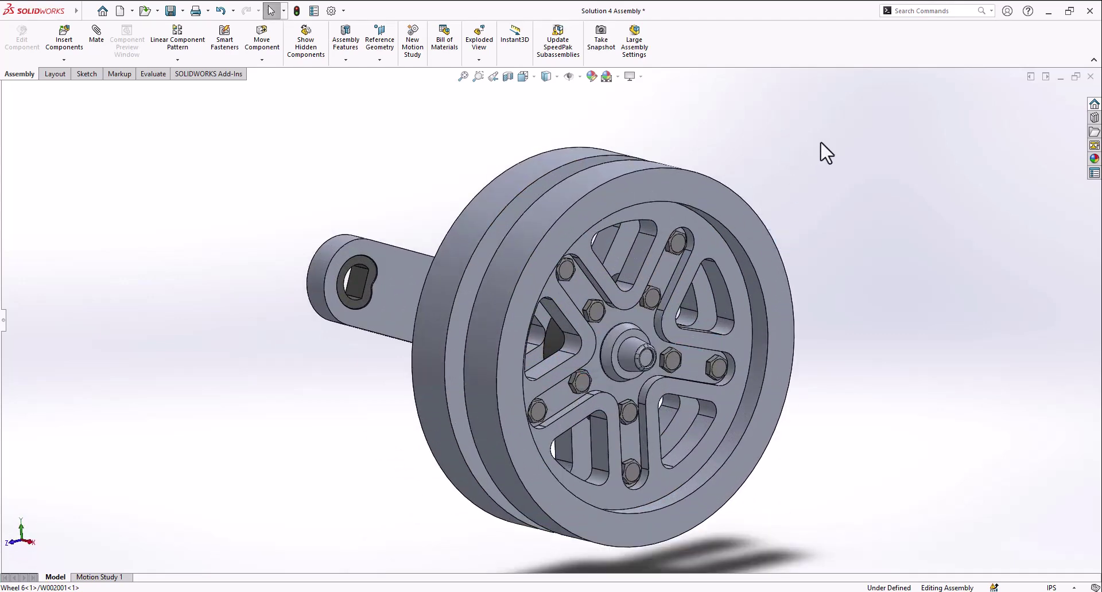